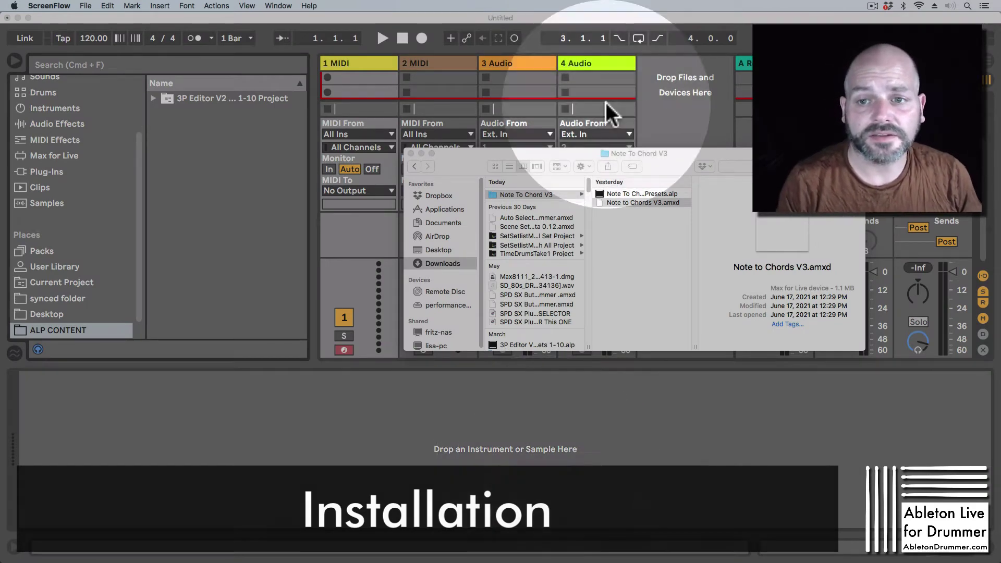
Copy Note to Chords V3.amxd from Finder into Live's browser and open Note To Chord V3 Presets.alp
left_click(656, 202)
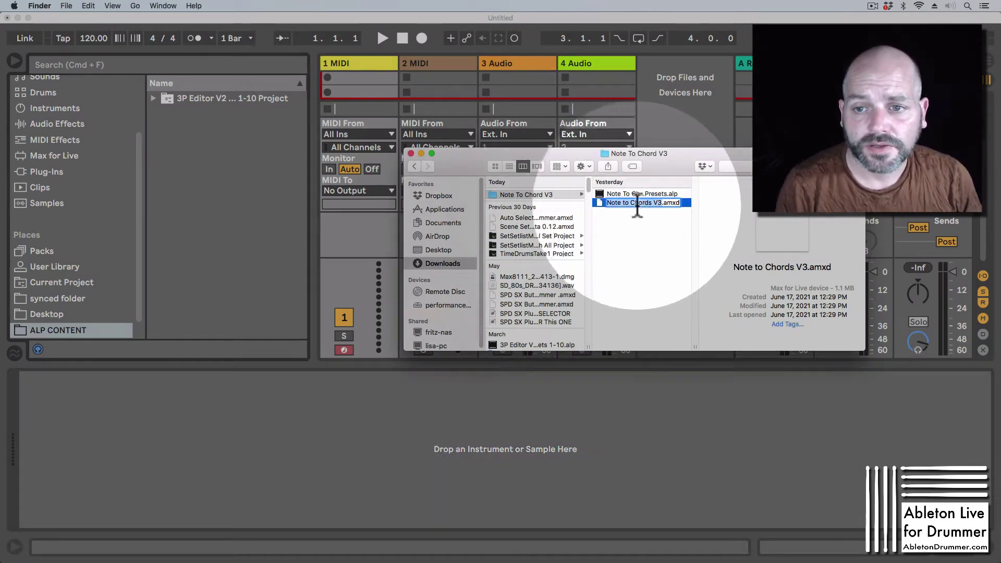
left_click(638, 203)
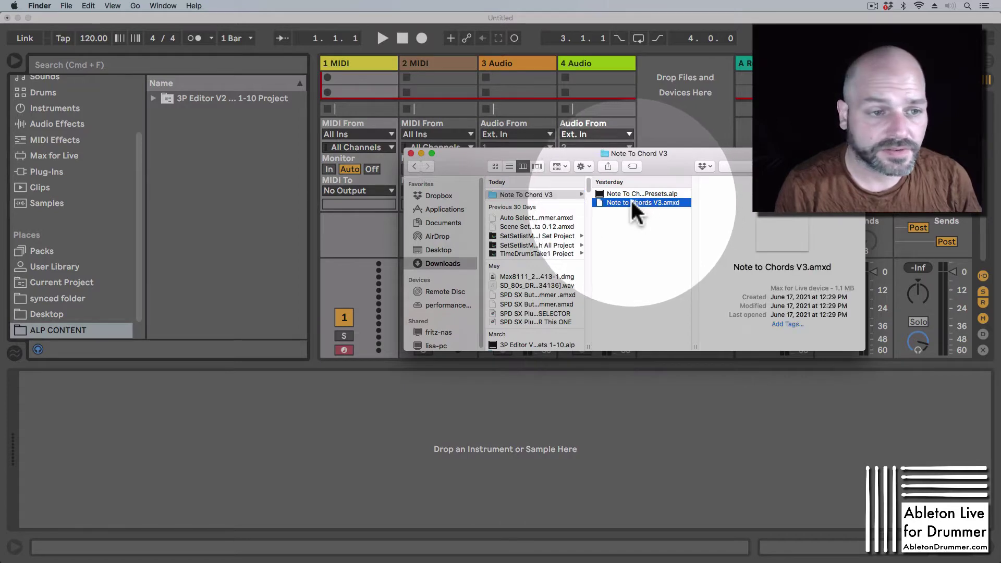
left_click_drag(631, 202, 61, 265)
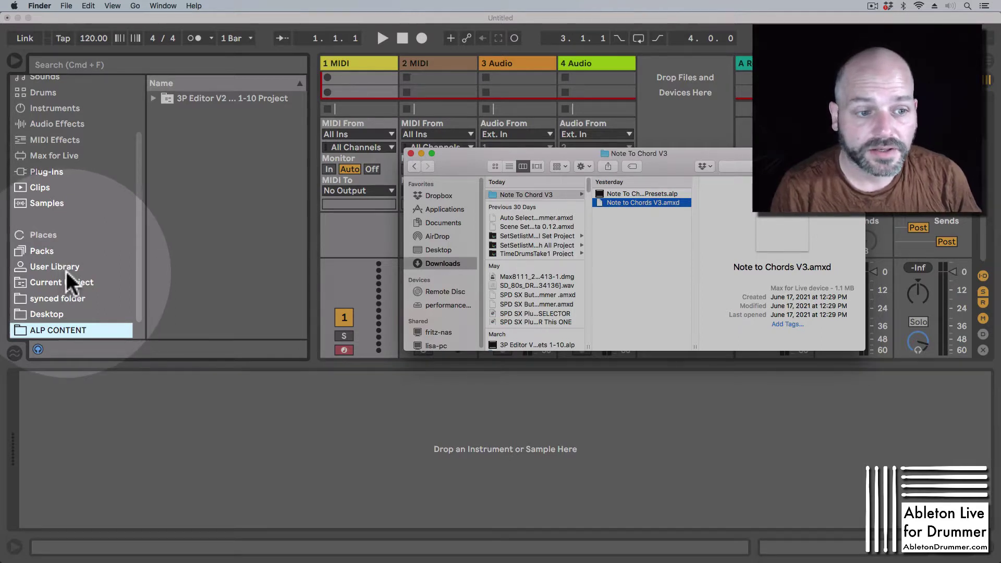
left_click(618, 193)
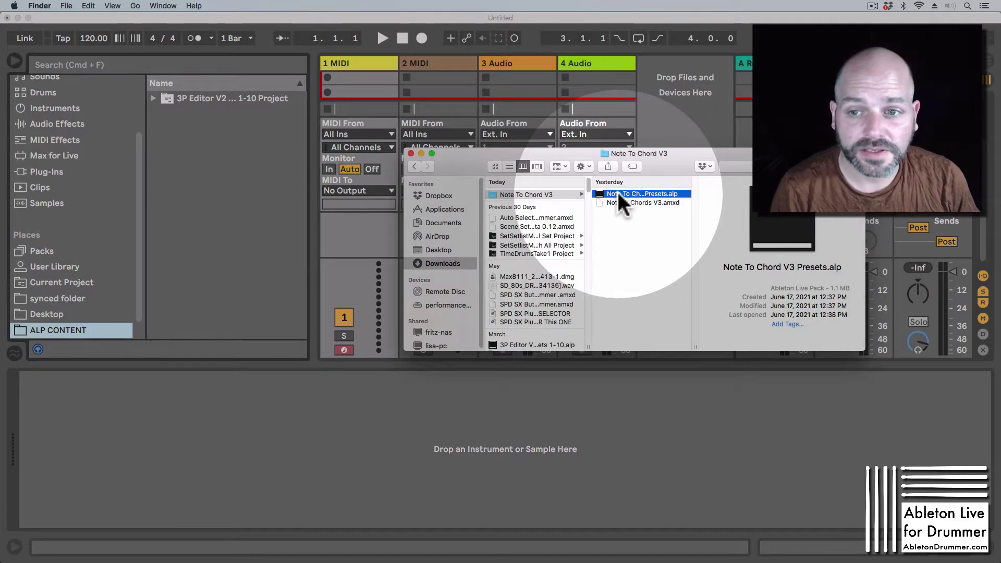
double_click(617, 193)
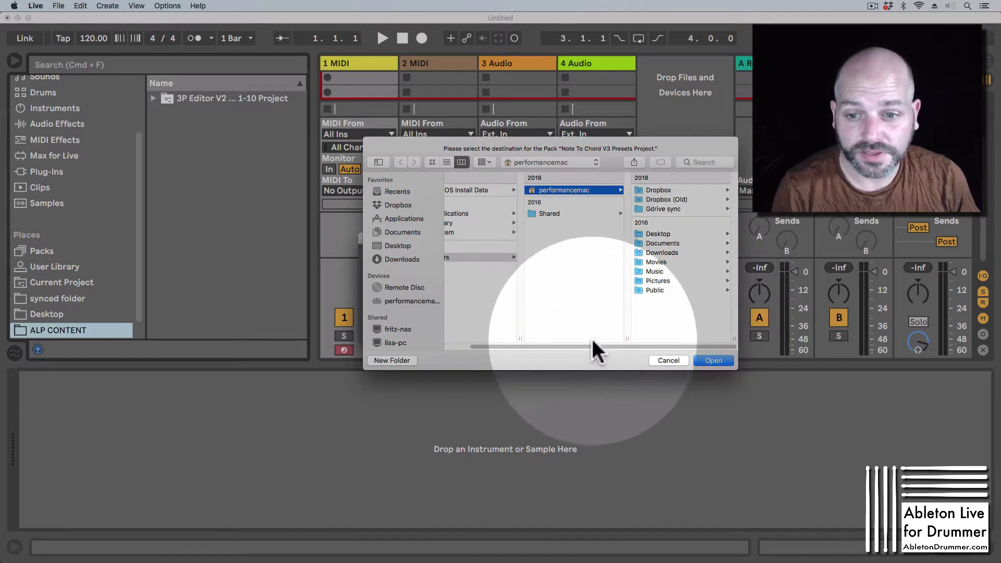
Install the presets pack into the ALP CONTENT folder, located by searching 'alp'
left_click_drag(595, 346, 524, 345)
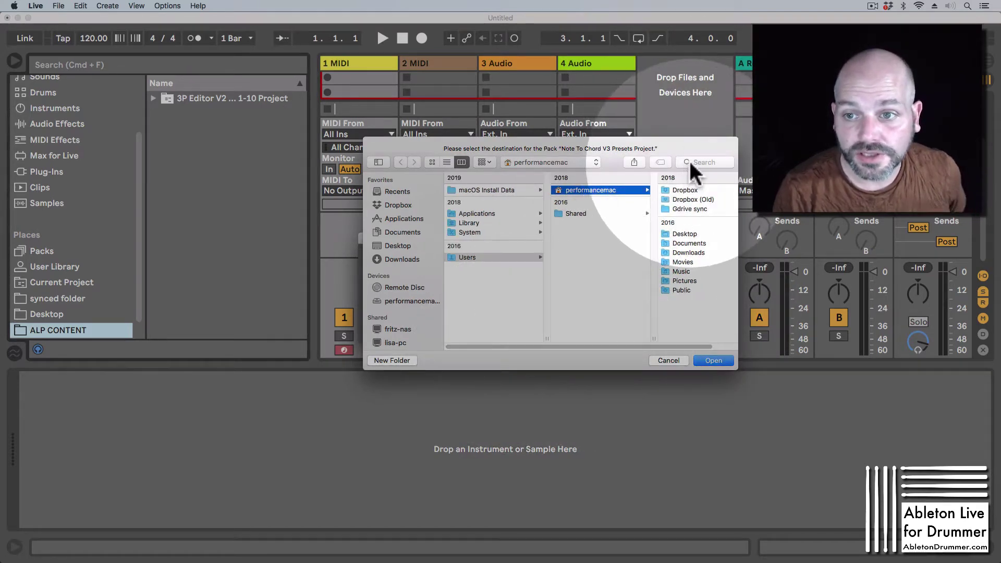
left_click(700, 162)
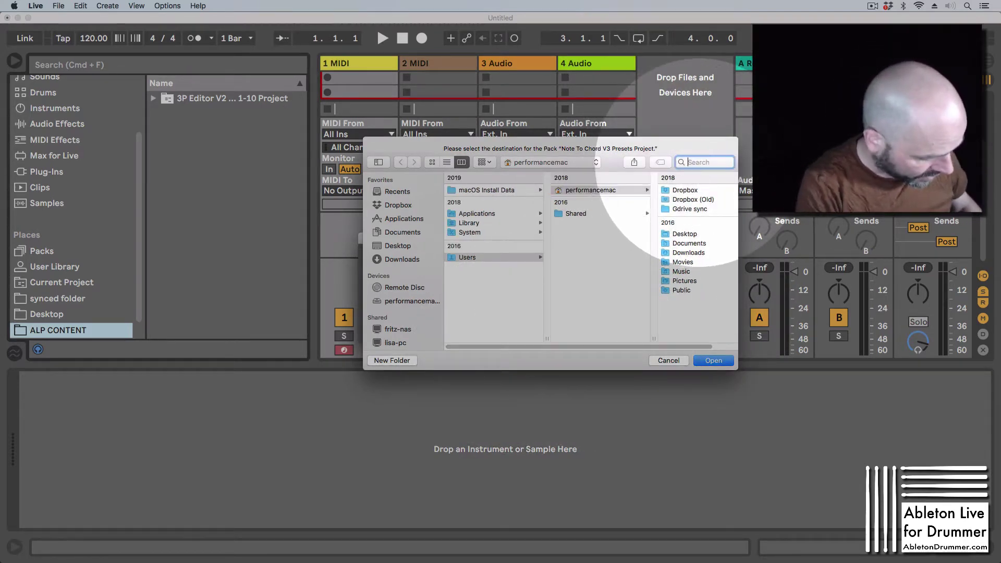
type("alp")
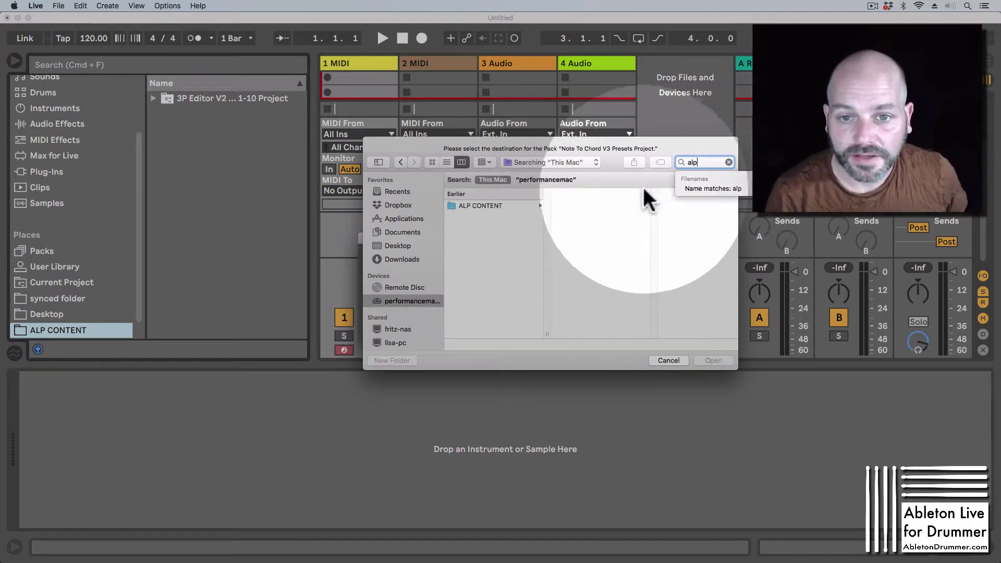
left_click(499, 204)
left_click(712, 359)
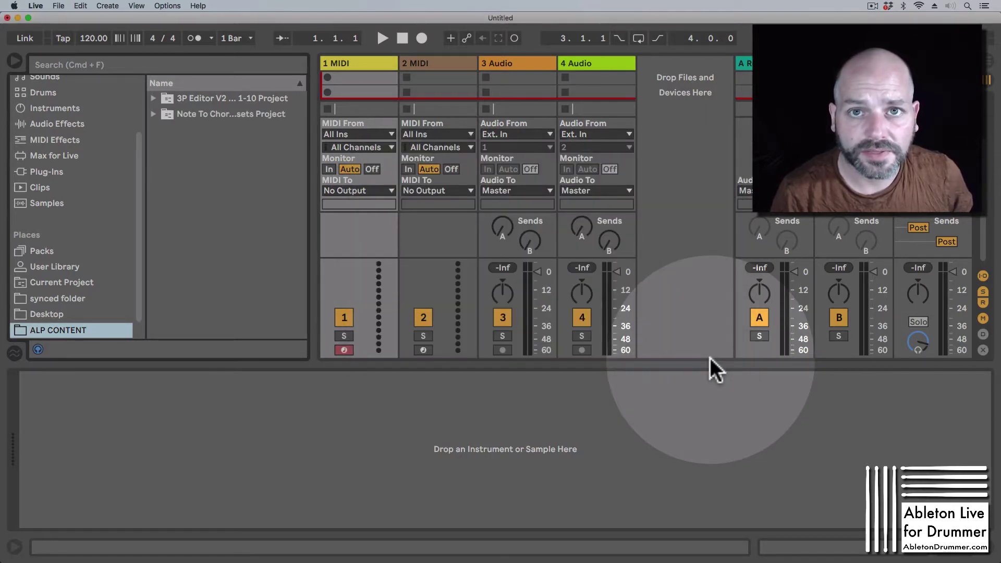
Browse ALP CONTENT and expand the Note To Chord Presets Project and its set
left_click(61, 328)
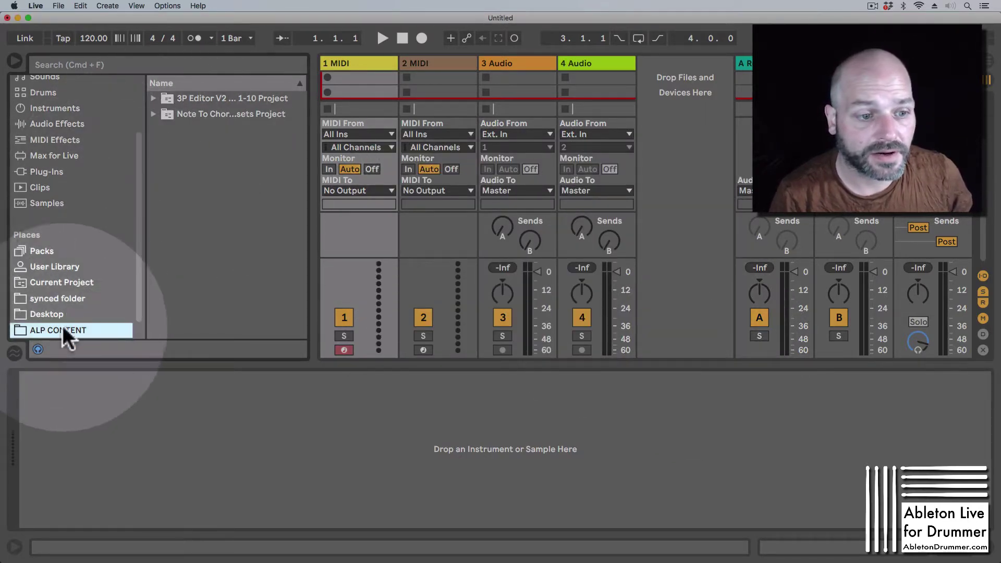
scroll(74, 311, "down", 1)
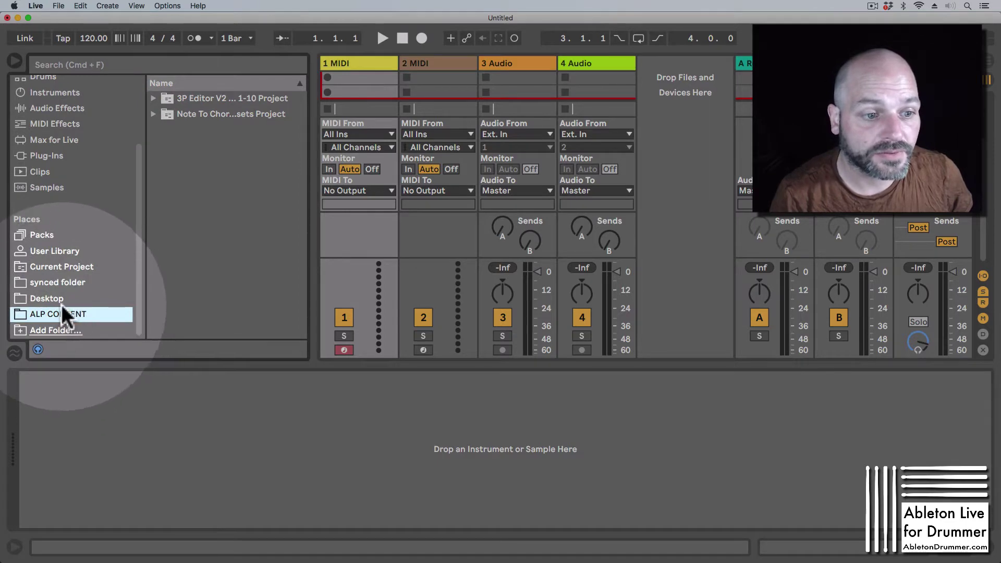
left_click(56, 299)
left_click(58, 312)
left_click(152, 113)
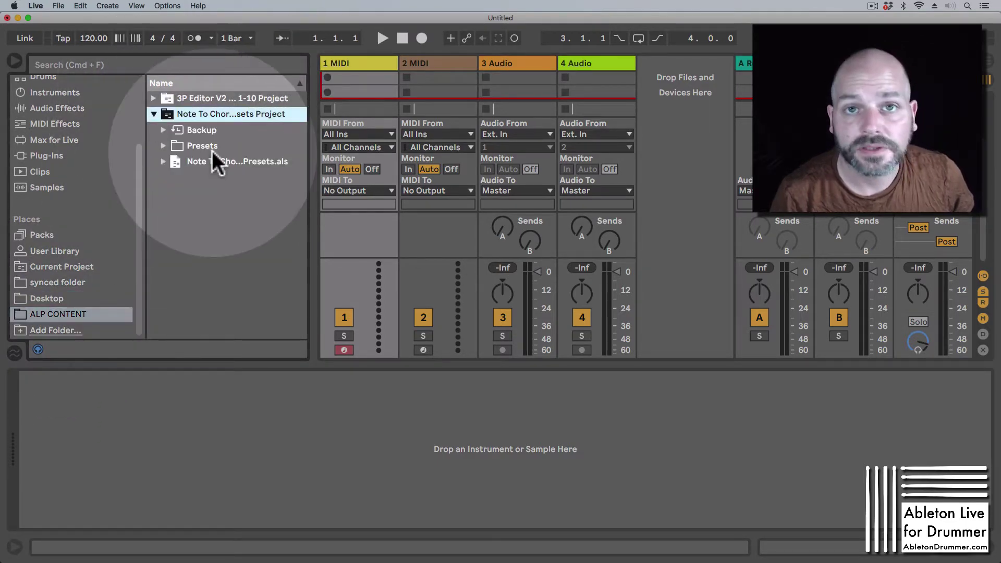
left_click(163, 162)
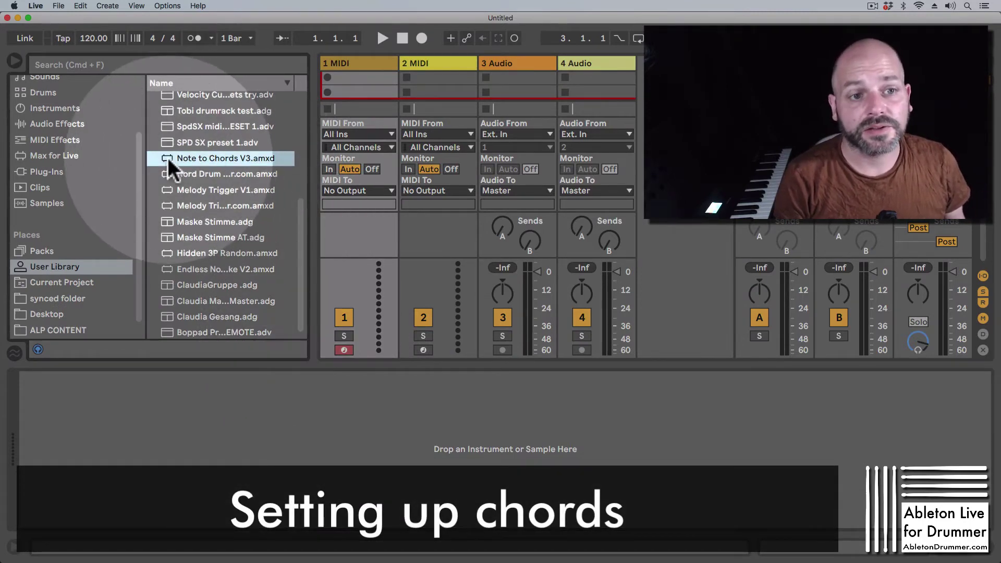
Add Note to Chords V3 from the User Library to track 1 MIDI
left_click(90, 251)
left_click(86, 265)
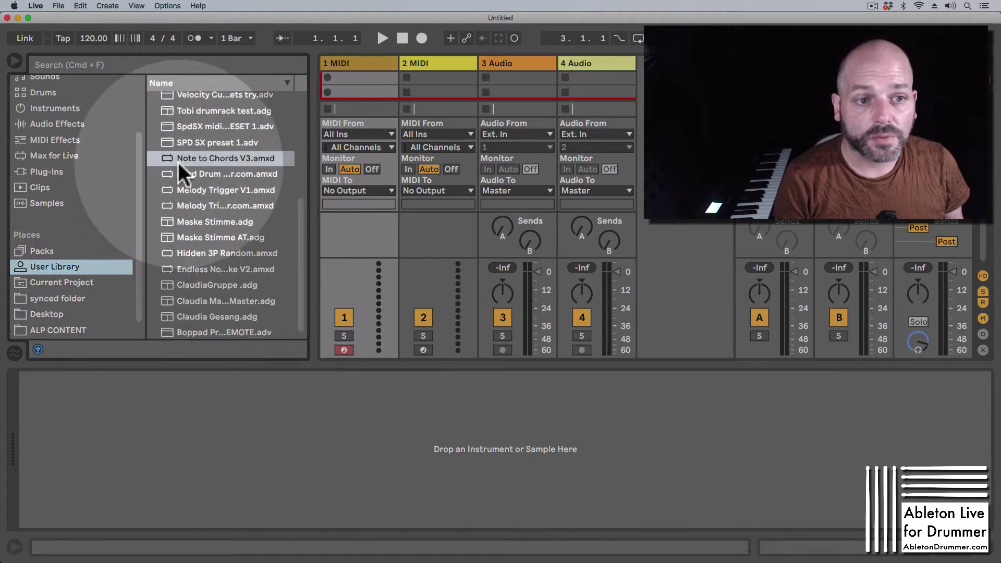
left_click_drag(167, 159, 402, 85)
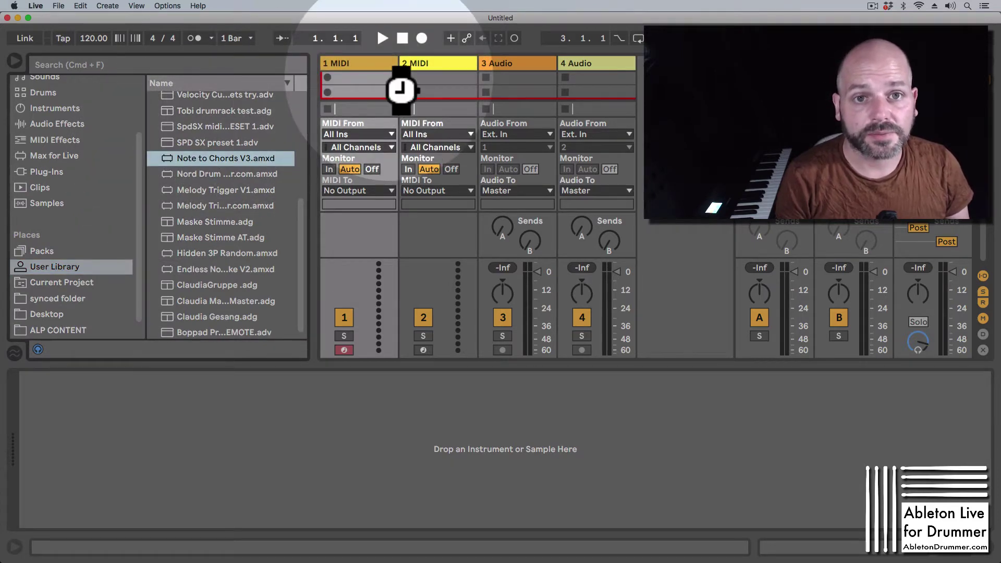
Delete tracks 2 MIDI through 4 Audio, keeping only 1 MIDI
left_click(435, 62)
left_click(572, 62)
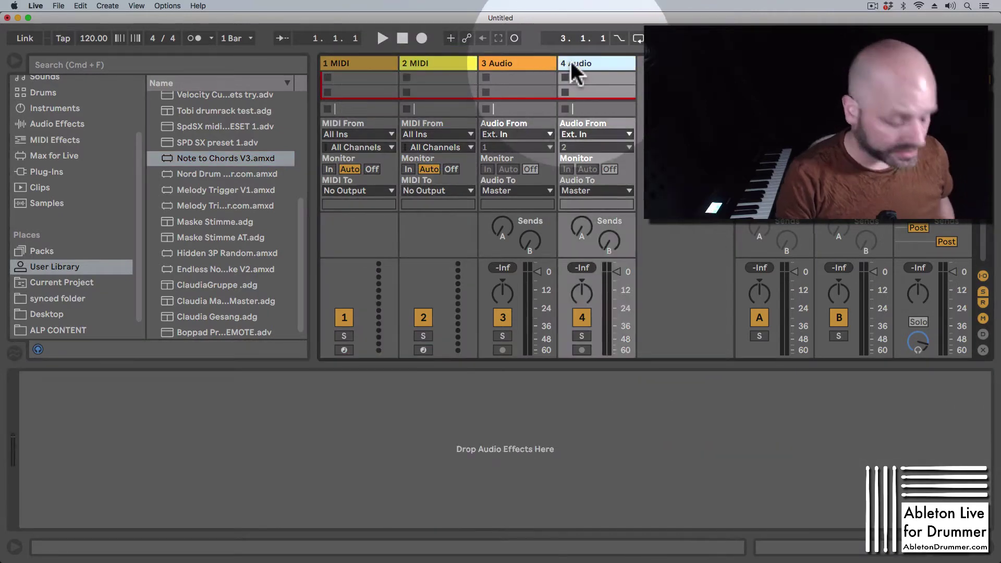
key("Delete")
key("Delete")
key("Delete")
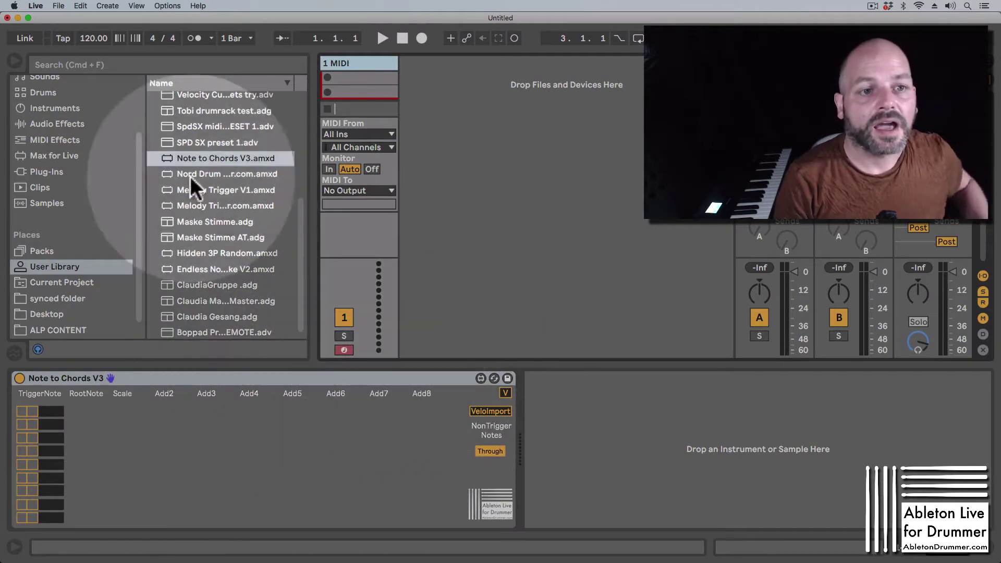
Place the Grand Piano.adg favourite after Note to Chords V3 on the track
scroll(68, 260, "up", 3)
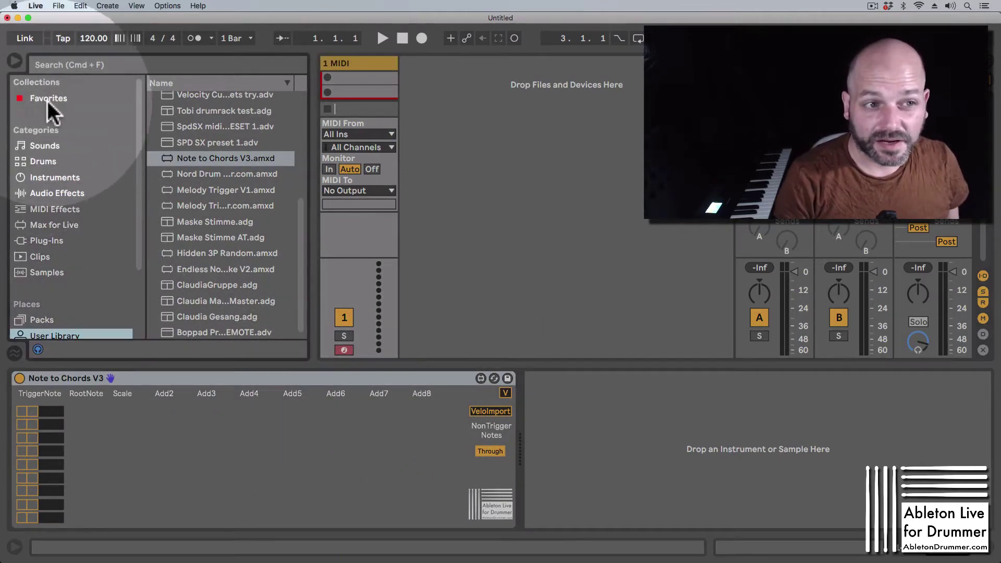
left_click(46, 98)
left_click(180, 97)
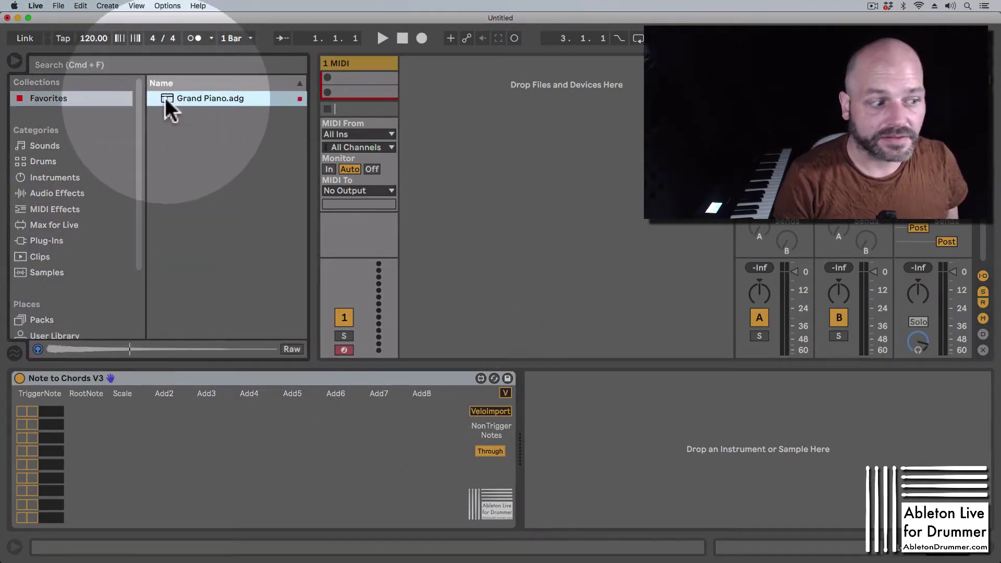
left_click_drag(165, 98, 667, 431)
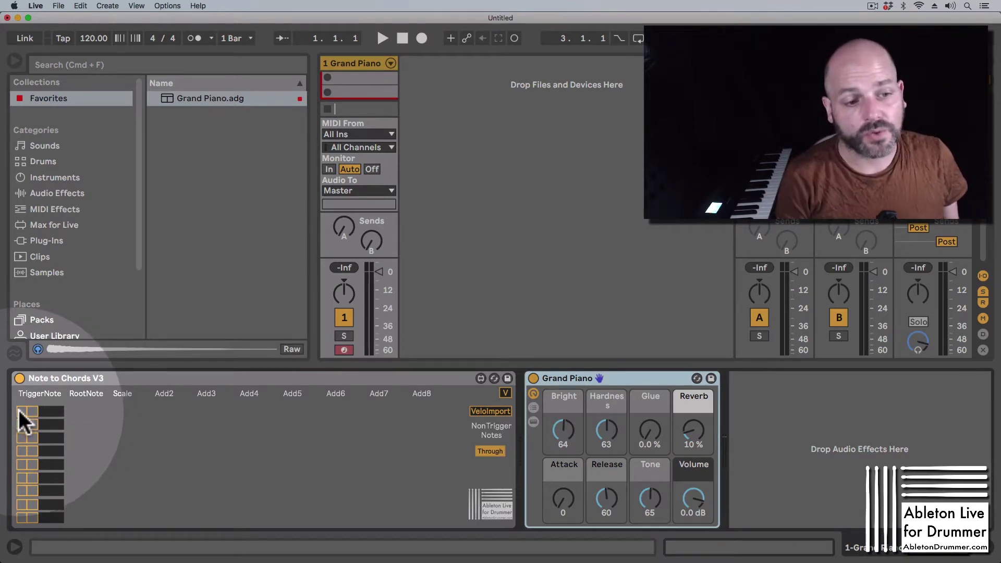
Enable the first chord row and learn its trigger note C4 from the keyboard
left_click(19, 410)
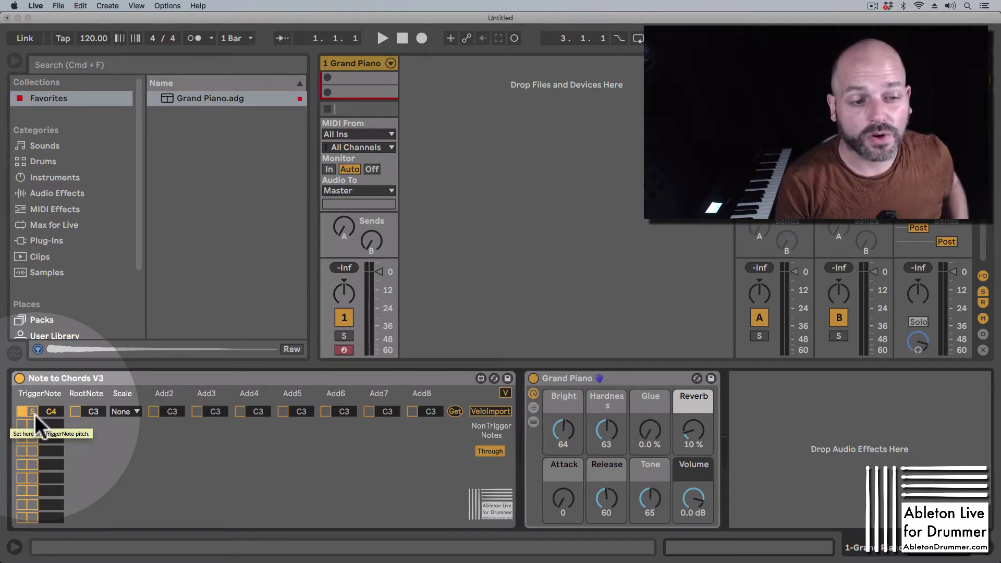
left_click(48, 411)
mouse_move(48, 412)
left_mouse_down()
mouse_move(50, 397)
mouse_move(52, 412)
left_mouse_up()
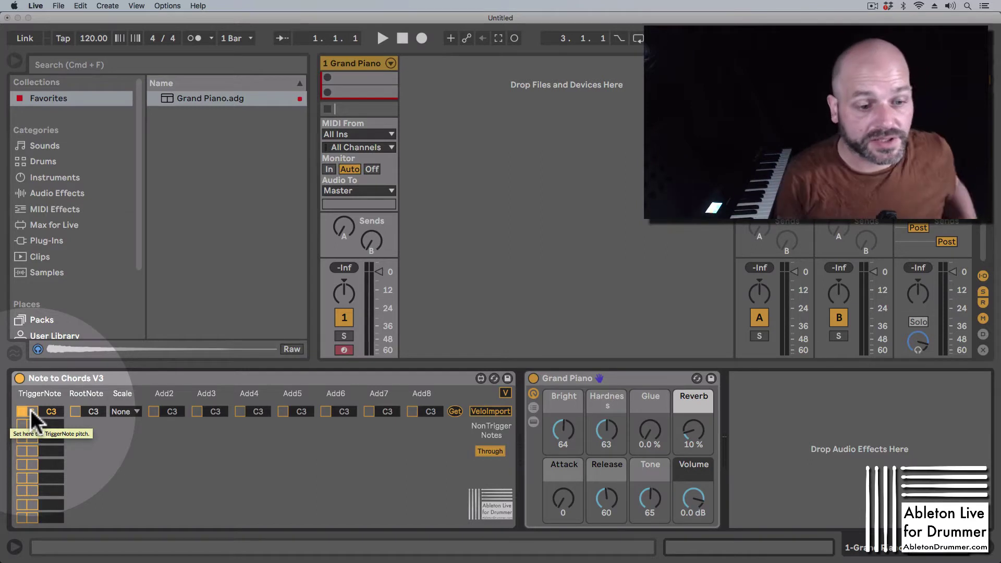
left_click(31, 412)
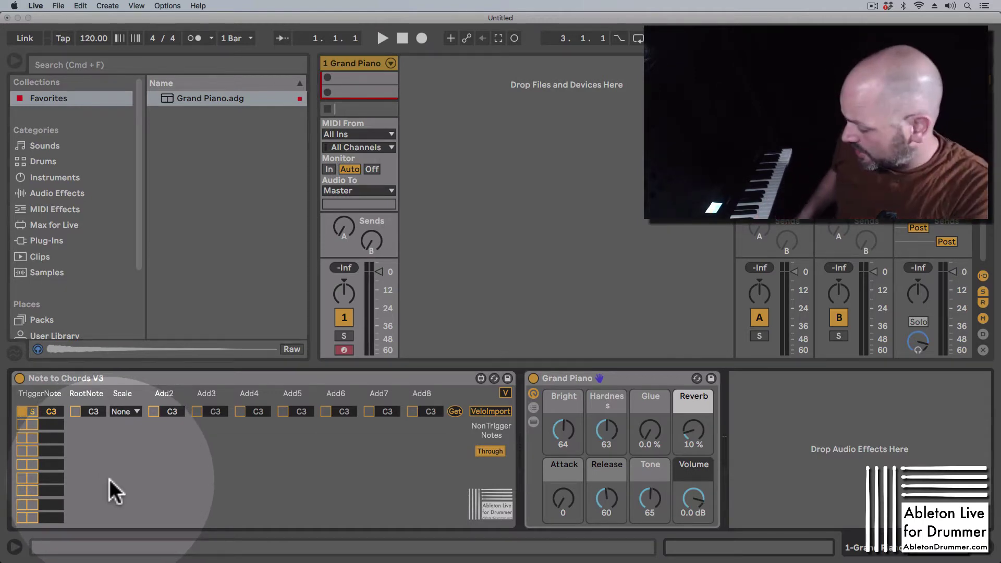
left_click(31, 411)
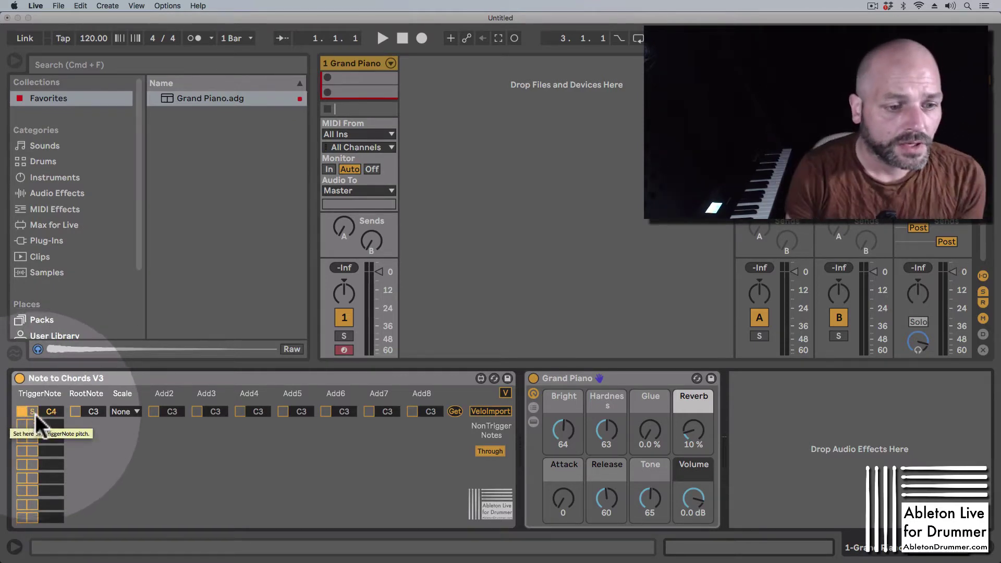
Enable root C3, choose the Major/Ionian scale and add E3 as the chord's third
left_click(75, 410)
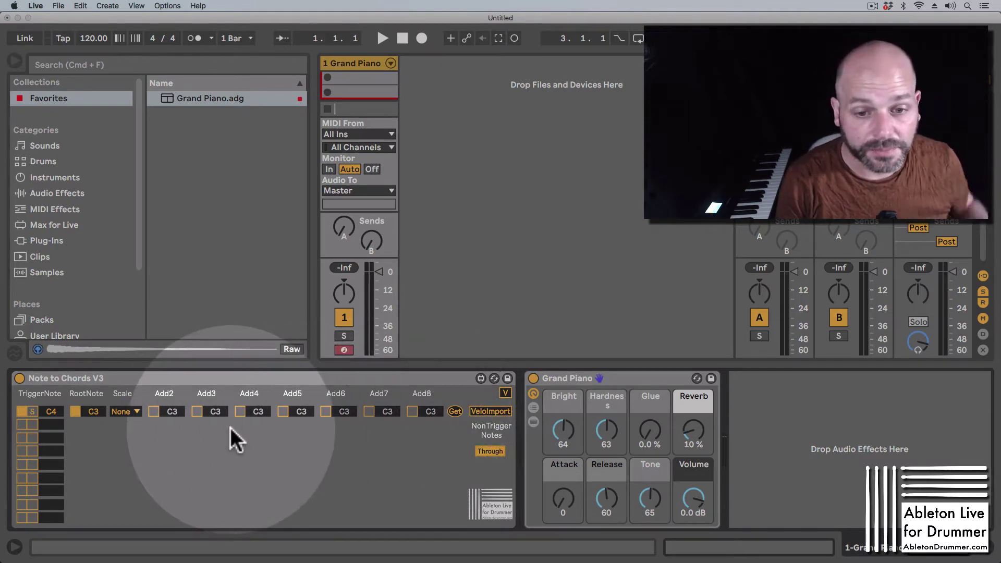
left_click(124, 408)
left_click(124, 408)
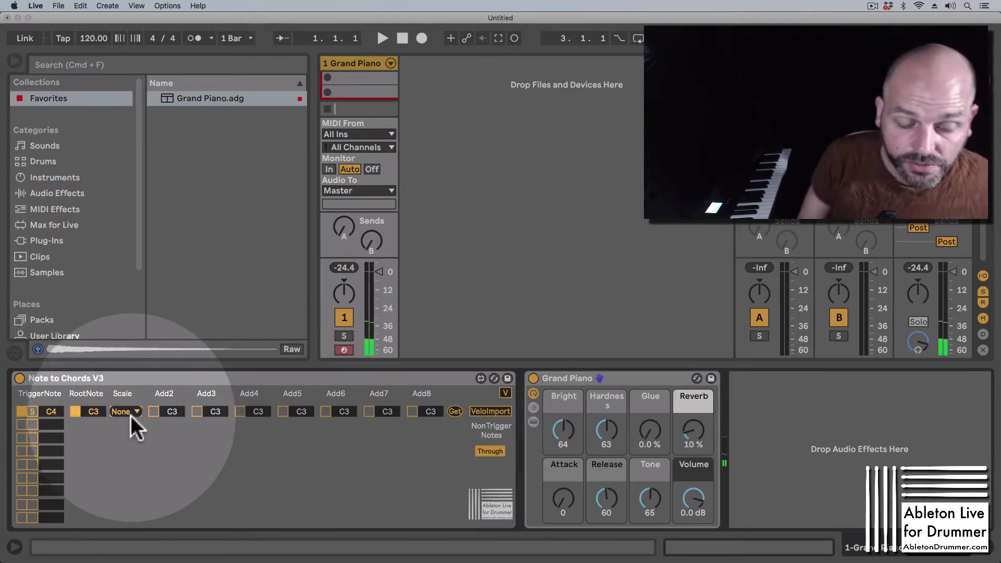
left_click(126, 409)
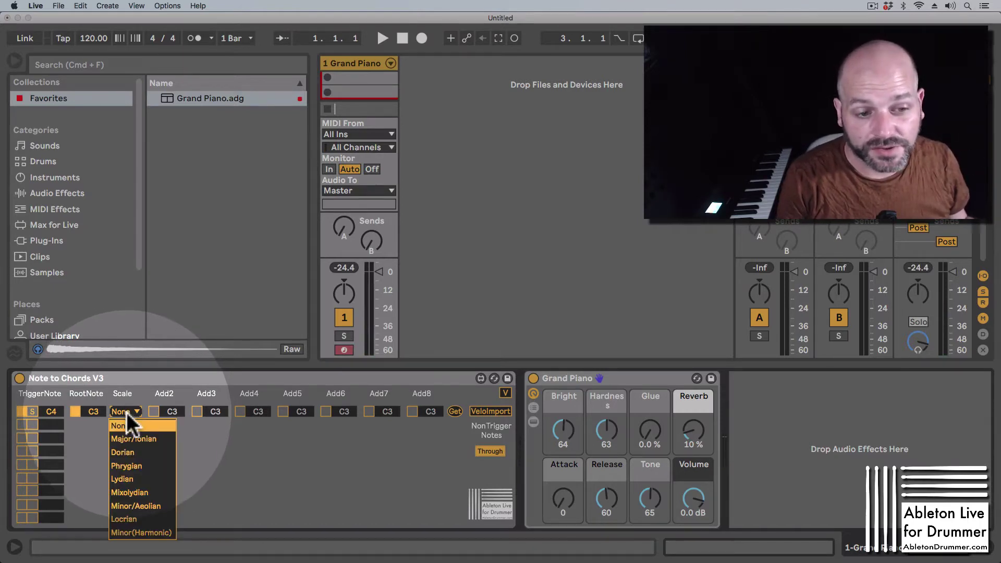
left_click(139, 438)
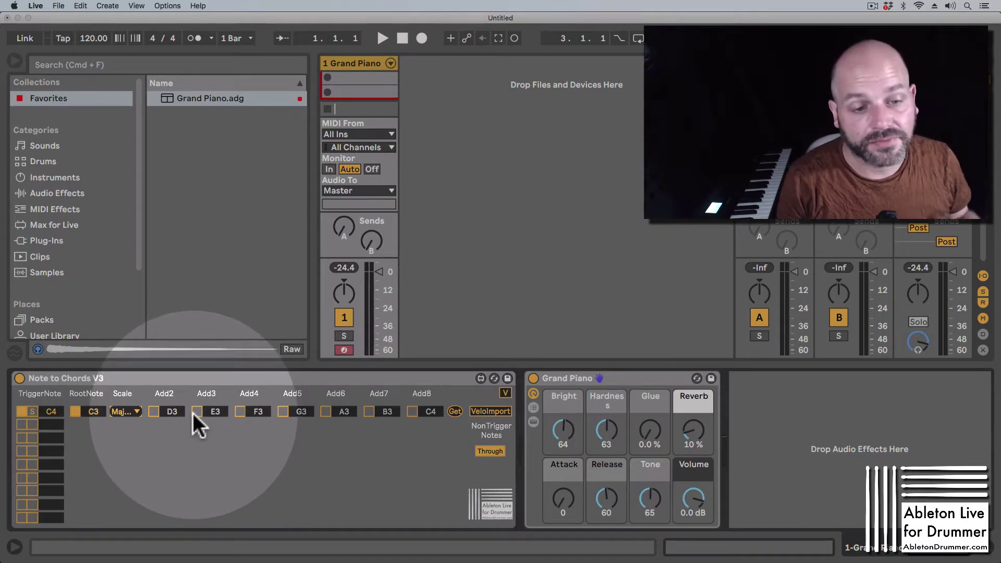
left_click(194, 411)
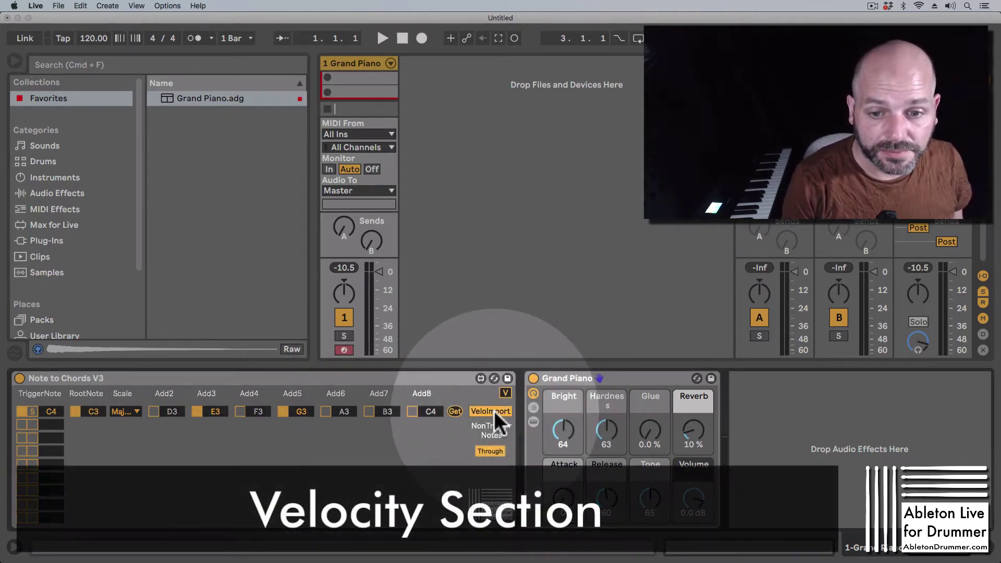
Show the velocity section and set Root, Add3 and Add5 velocity modes to Fixed
left_click(506, 393)
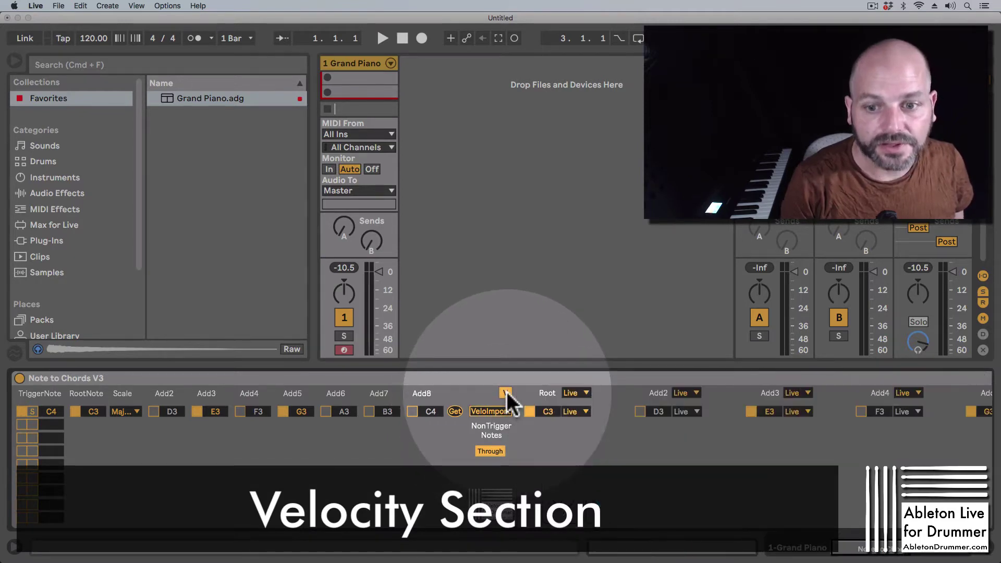
left_click_drag(886, 555, 920, 558)
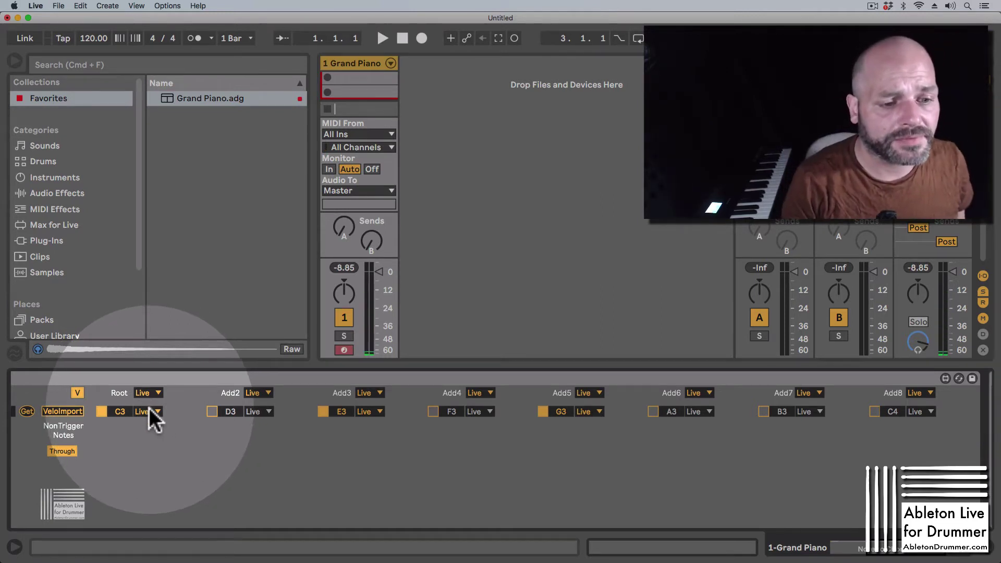
left_click(149, 408)
left_click(149, 407)
left_click(149, 393)
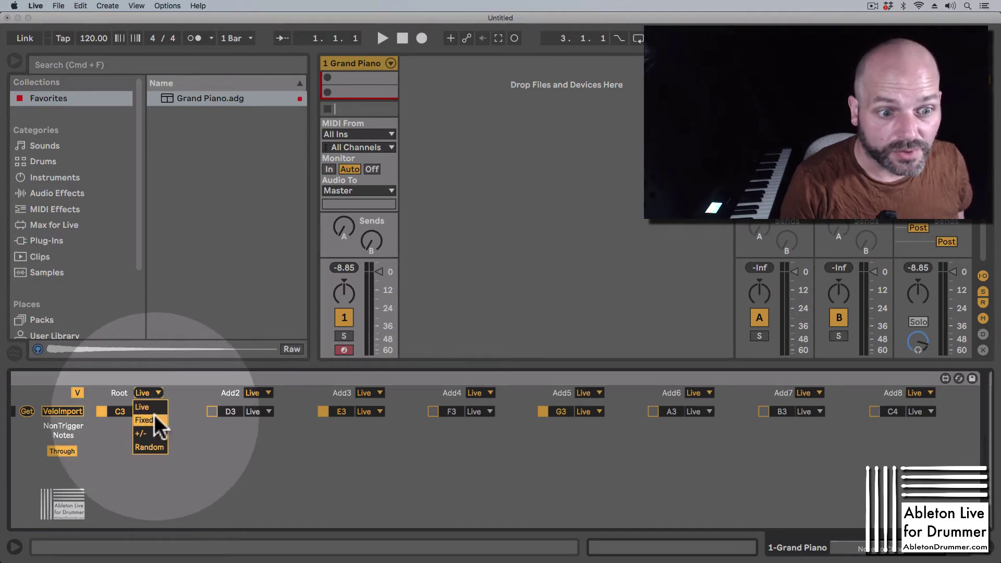
left_click(155, 417)
left_click(374, 393)
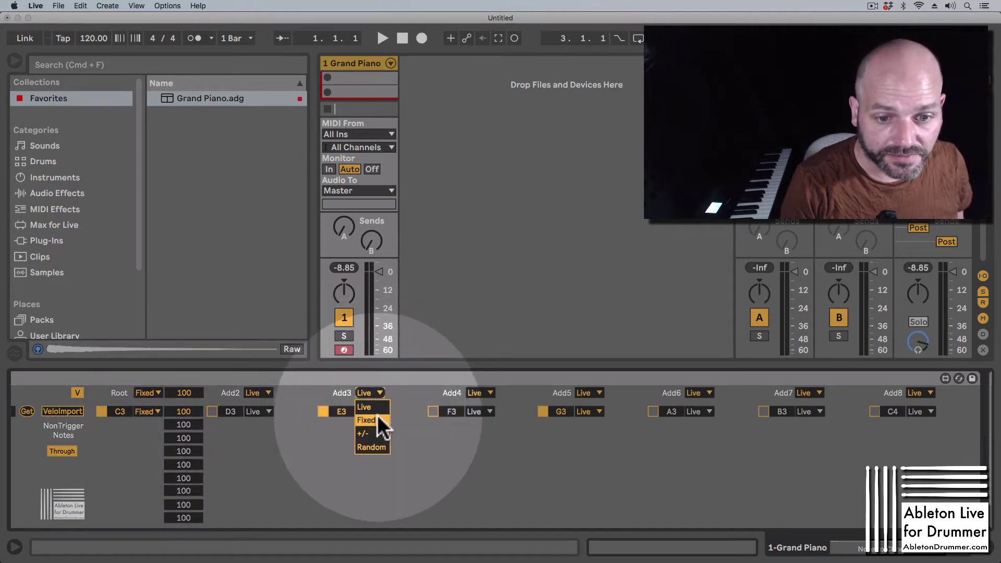
left_click(376, 416)
left_click(598, 393)
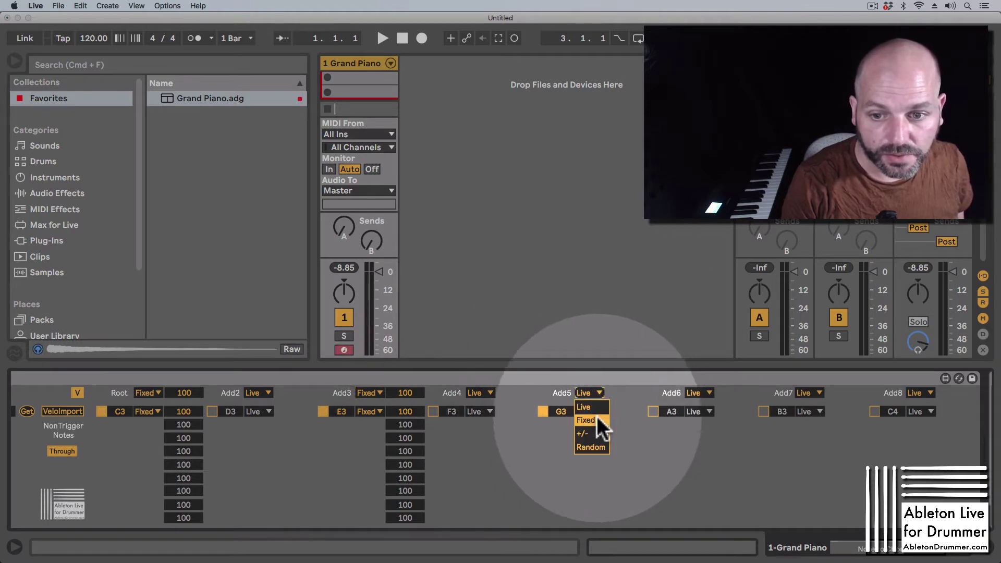
left_click(596, 416)
Set fixed velocities E3 to 82 and G3 to 86, and raise C3 toward 127
left_click_drag(187, 408, 187, 417)
left_click_drag(405, 415, 406, 431)
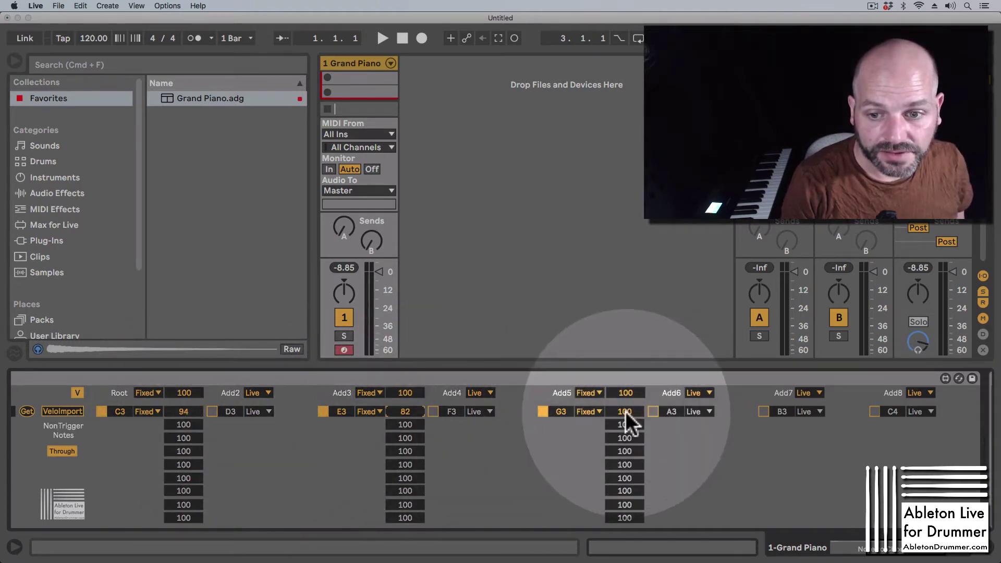
left_click_drag(626, 411, 627, 420)
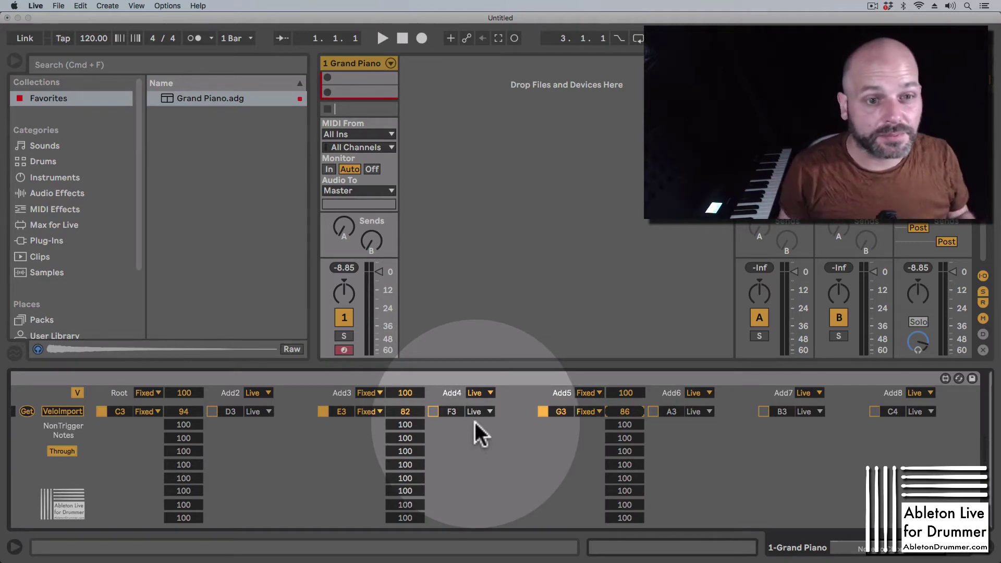
left_click_drag(183, 411, 237, 392)
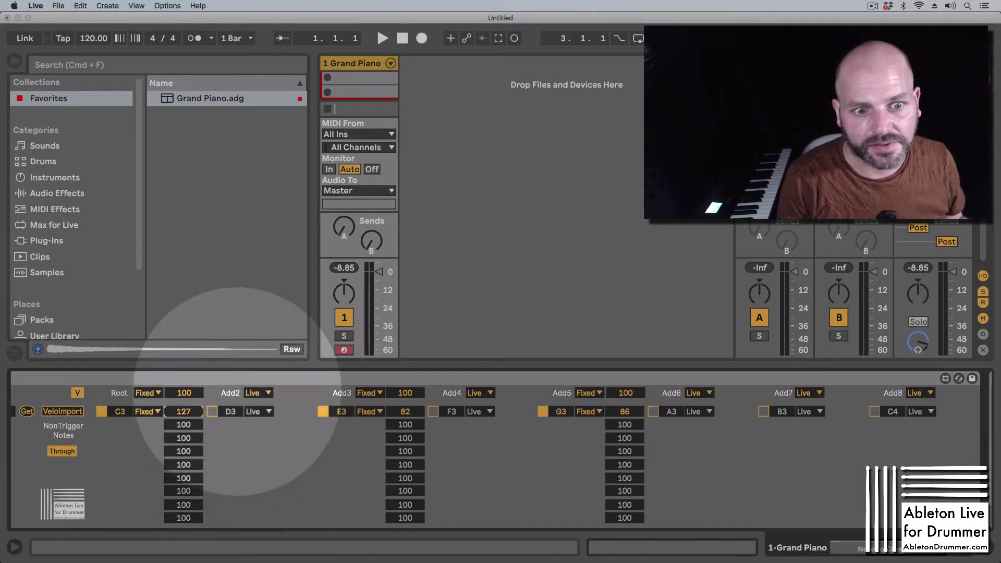
left_click_drag(238, 392, 260, 469)
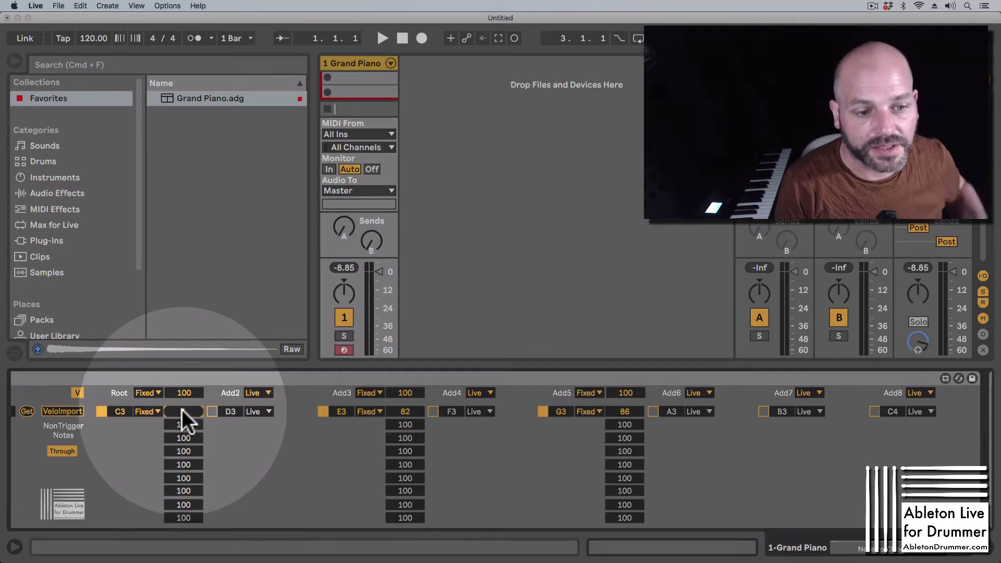
Switch Root, Add3 and Add5 to +/- velocity, offsetting E3 by -16 and G3 by -28
left_click(146, 392)
left_click(149, 433)
left_click(373, 392)
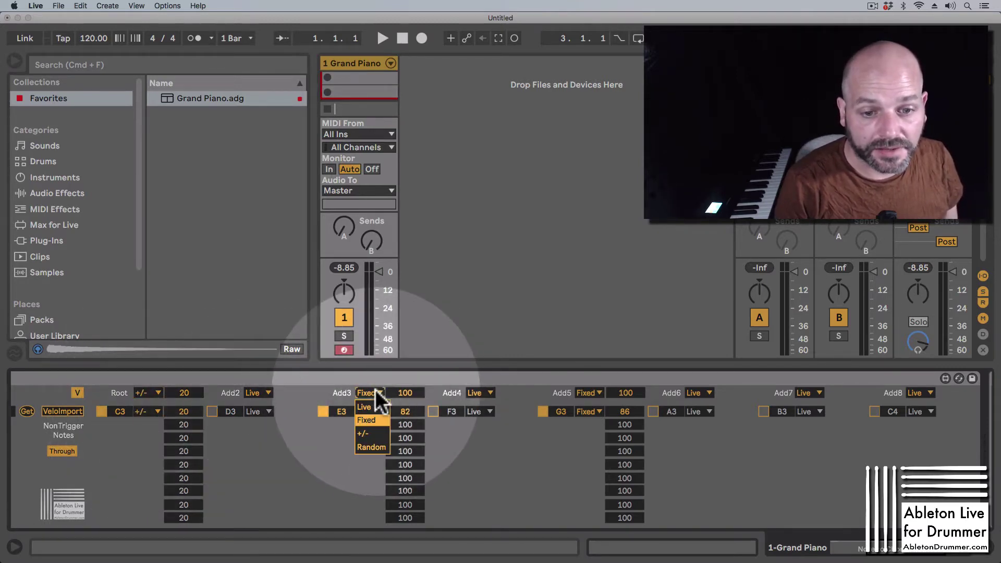
left_click(375, 430)
left_click(595, 393)
left_click(595, 431)
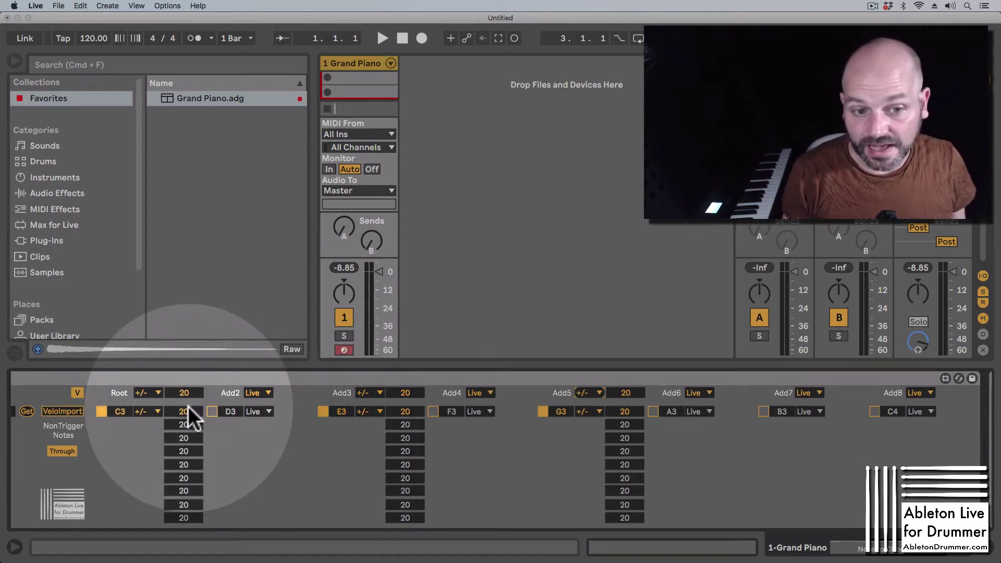
left_click_drag(411, 412, 411, 432)
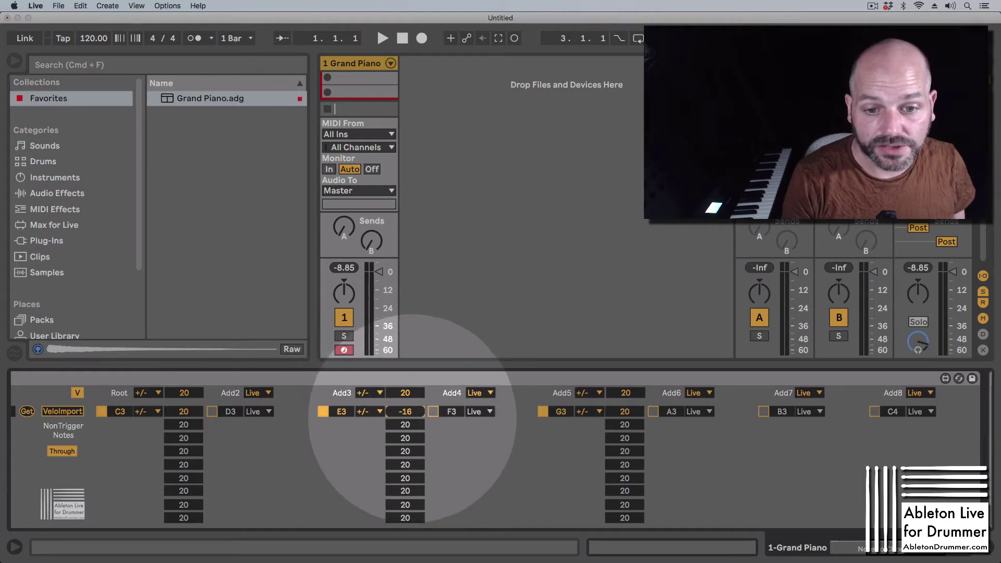
left_click_drag(626, 407, 627, 436)
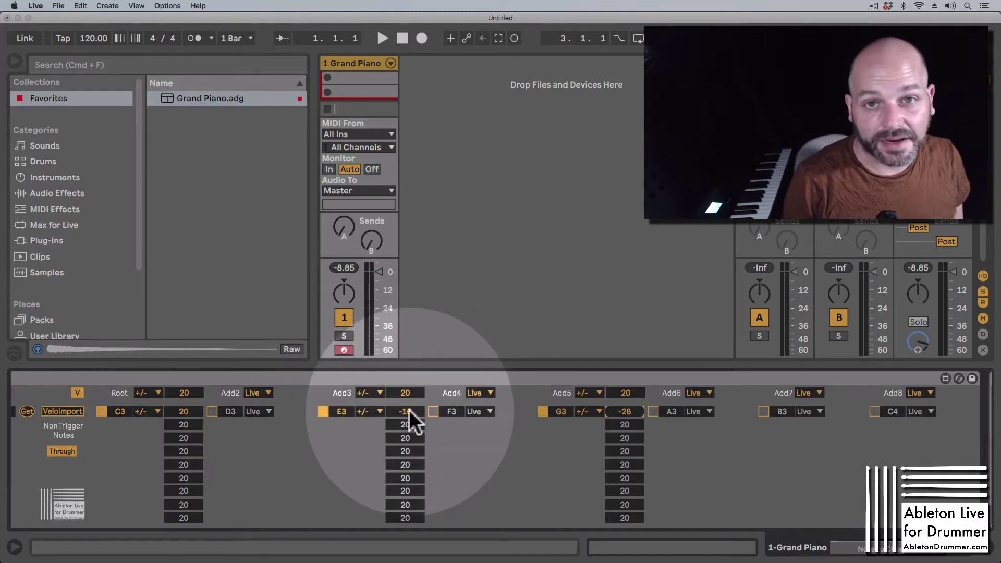
Set the Root, Add3 and Add5 velocity modes to Random
left_click(152, 392)
left_click(157, 443)
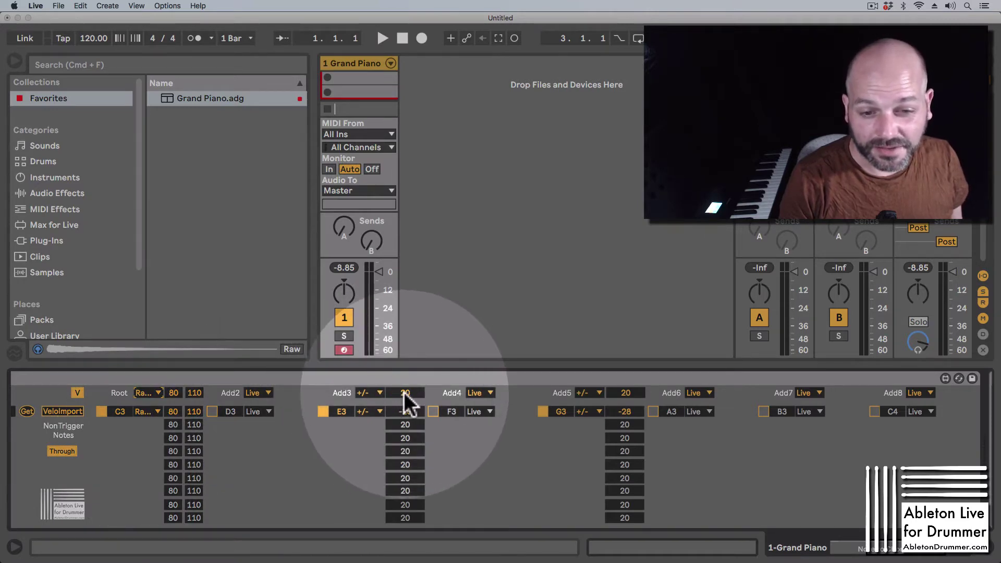
left_click(378, 391)
left_click(380, 446)
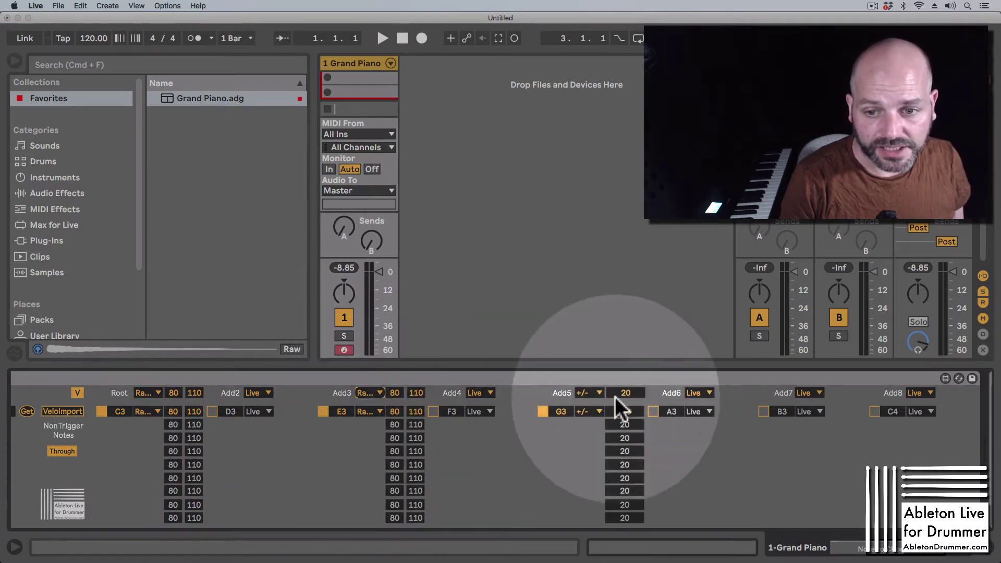
left_click(596, 392)
left_click(593, 446)
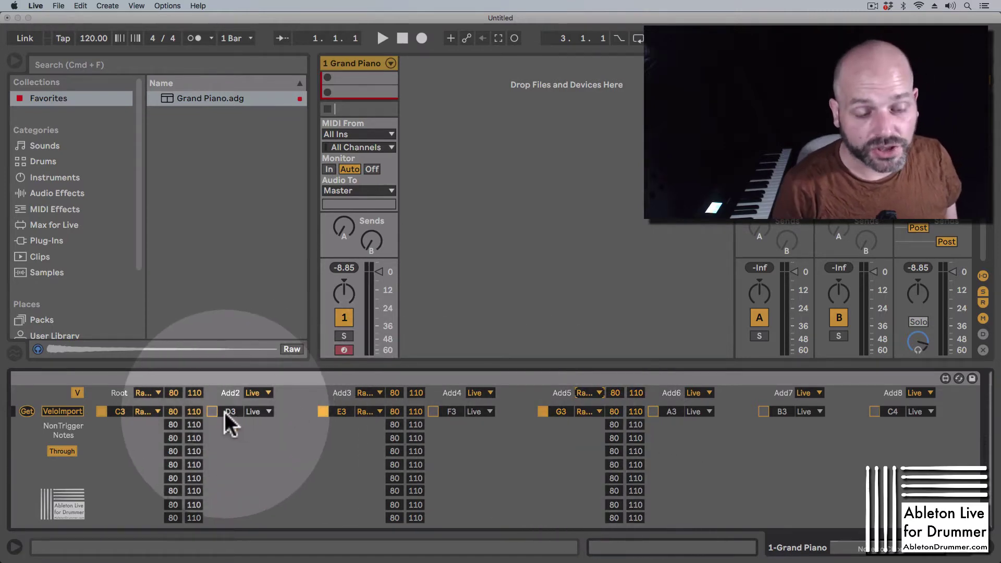
Set random velocity ranges to C3 84–110, E3 46–77 and G3 34–73
mouse_move(173, 411)
left_mouse_down()
mouse_move(173, 423)
mouse_move(173, 410)
left_mouse_up()
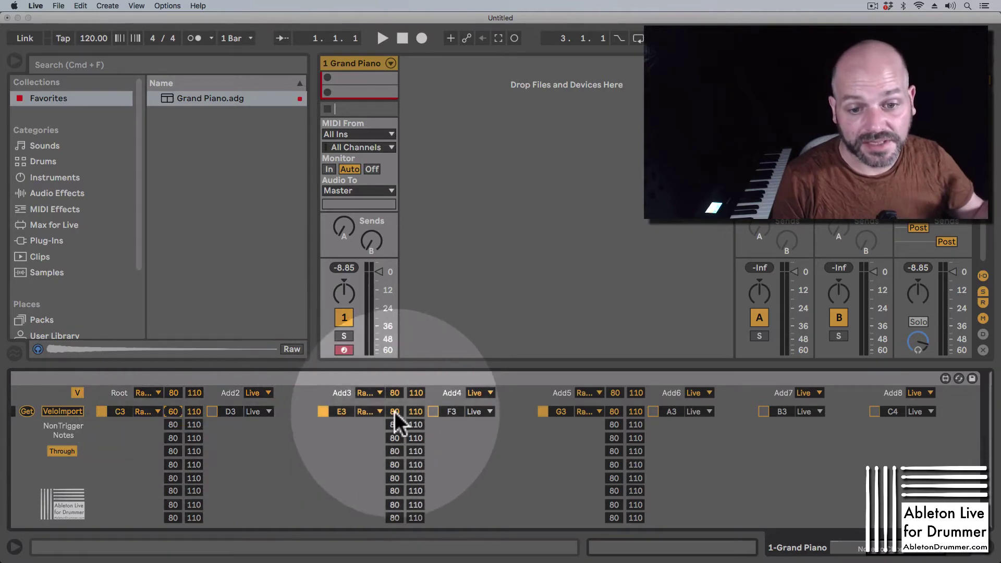
left_click_drag(395, 411, 417, 430)
left_click_drag(622, 411, 629, 434)
left_click(631, 411)
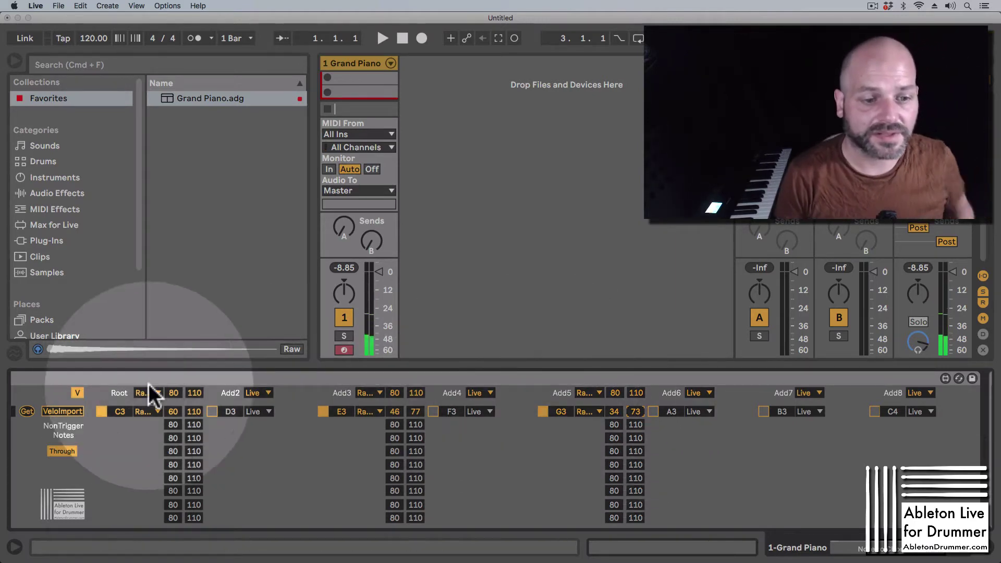
left_click(173, 410)
left_click_drag(174, 411, 174, 412)
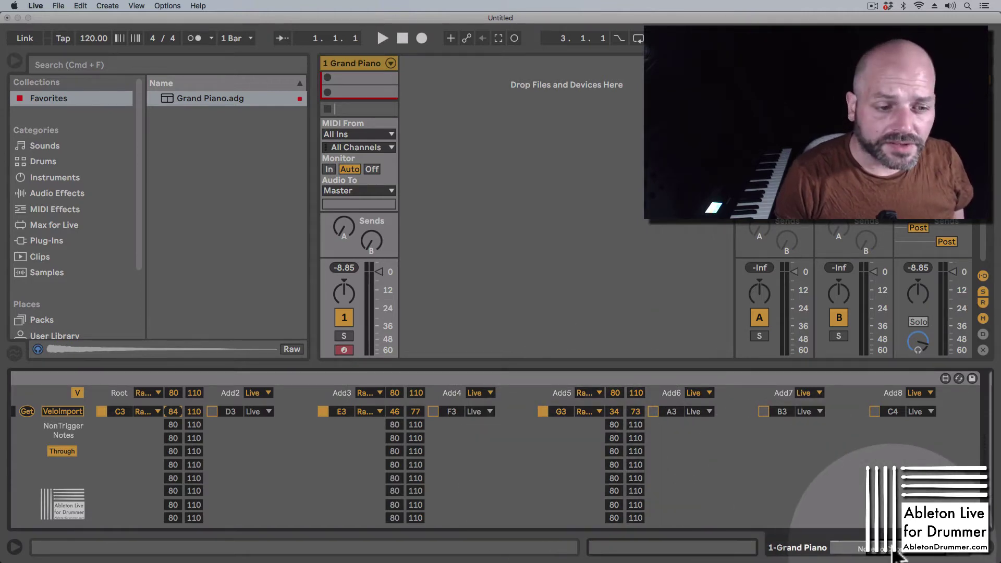
Scroll the device view left to show the Note to Chords V3 header
left_click(837, 547)
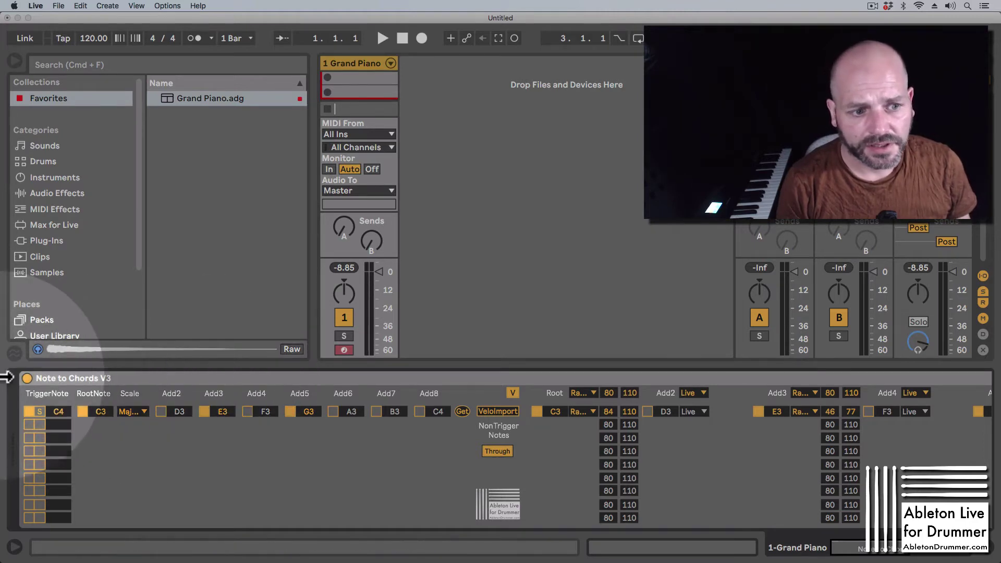
Collapse and disable Note to Chords V3, hide detail view and browser, then record into Grand Piano's first slot
double_click(76, 377)
left_click(21, 376)
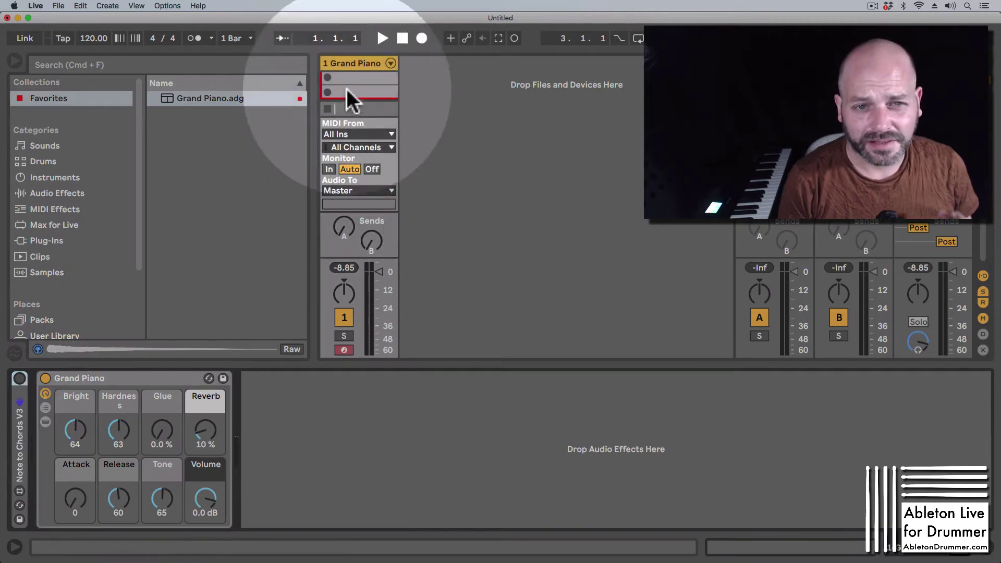
key("super+alt+l")
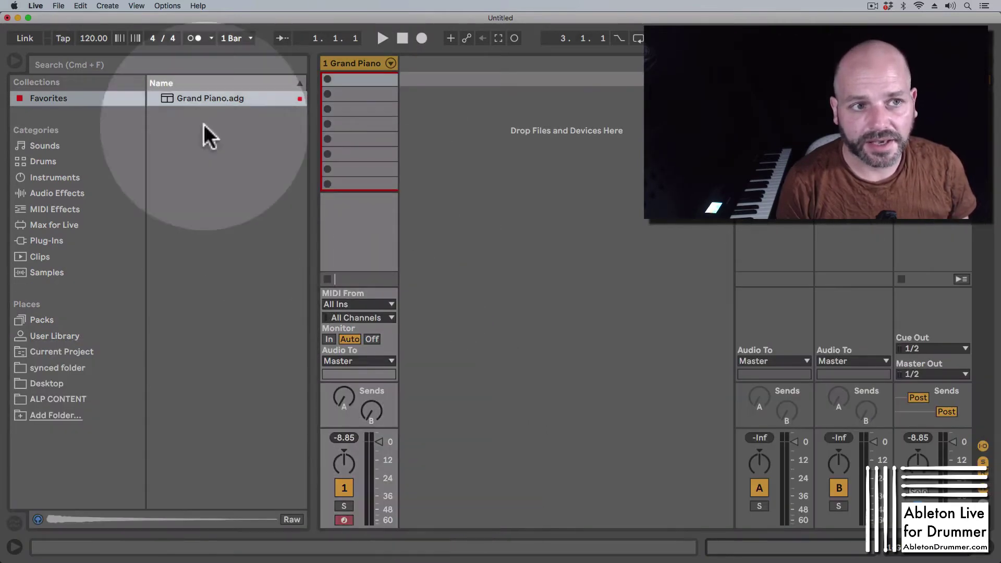
left_click(14, 61)
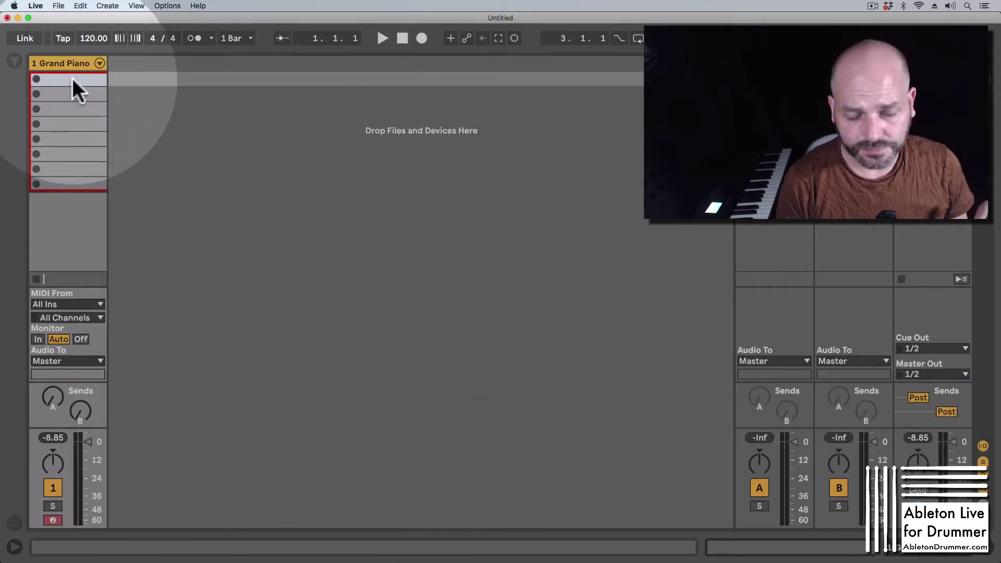
left_click(35, 78)
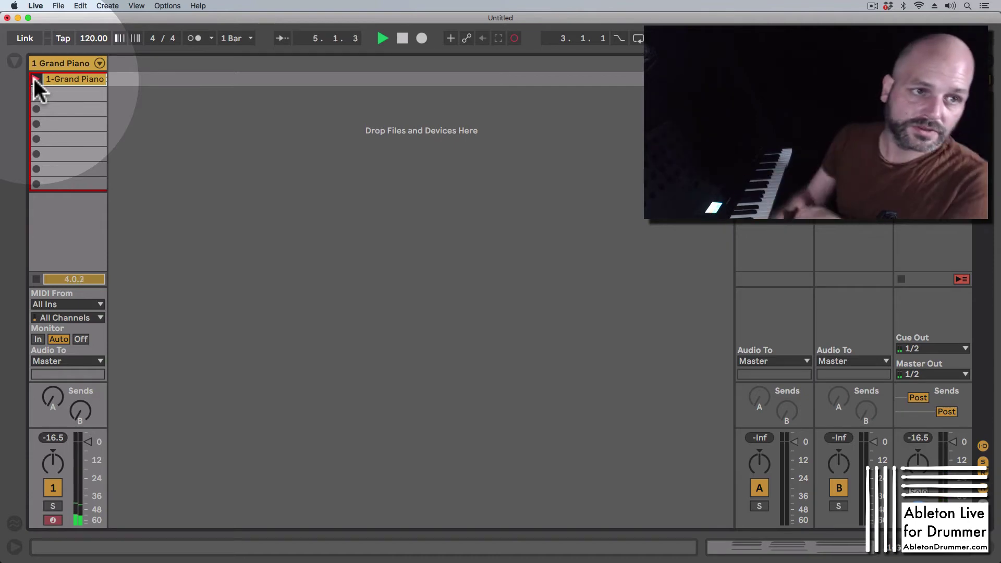
Launch the 1-Grand Piano clip, open it in an enlarged, folded piano roll, and select the first chord's five notes
left_click(34, 78)
double_click(65, 79)
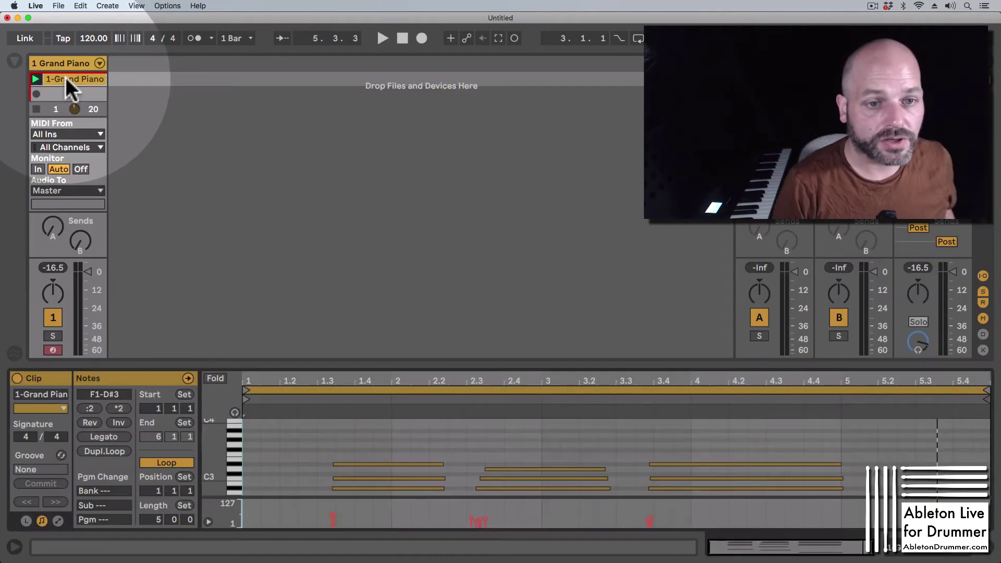
left_click_drag(419, 390, 411, 187)
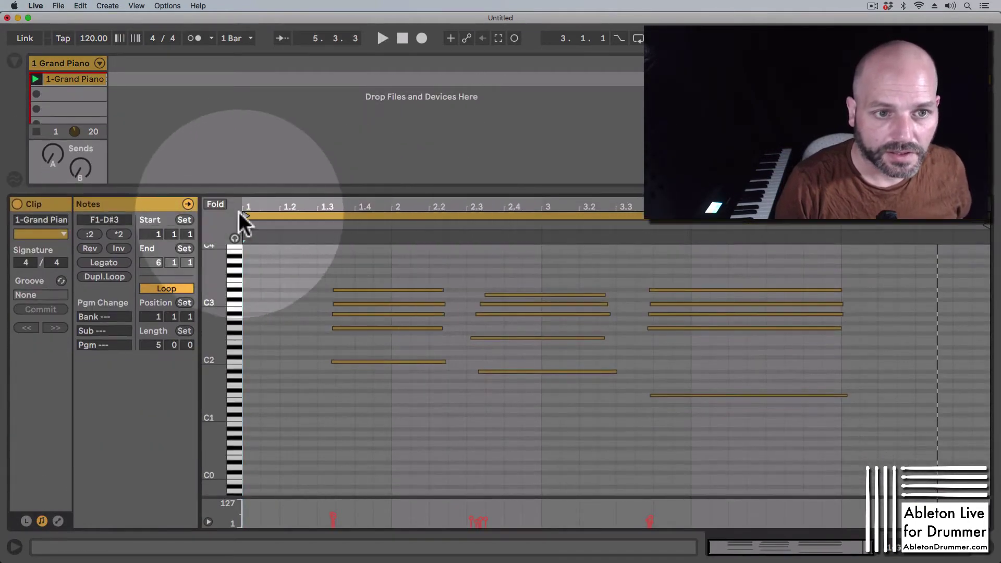
left_click(218, 204)
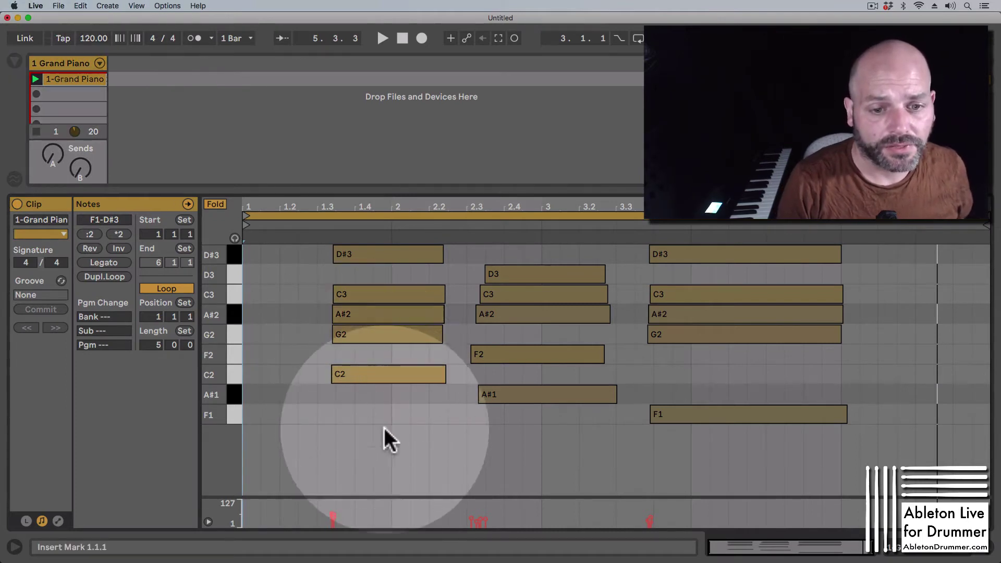
left_click_drag(384, 400, 392, 243)
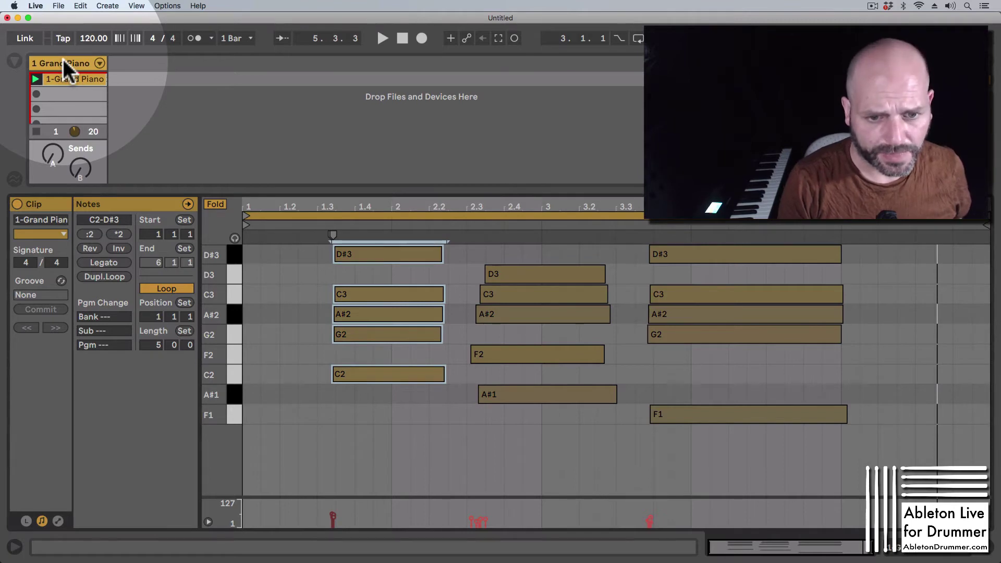
left_click_drag(386, 412, 381, 252)
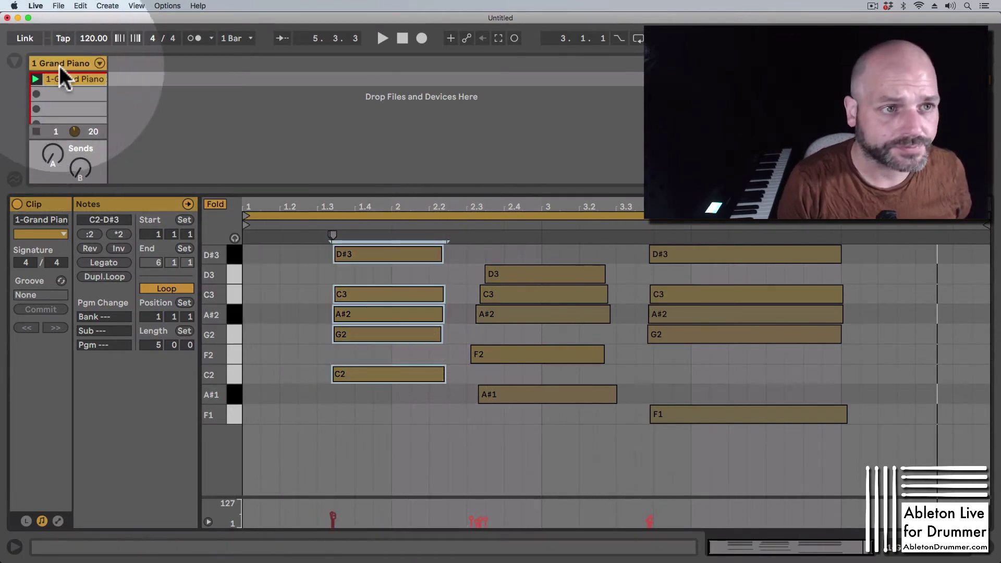
Expand Note to Chords V3, enable rows 2 and 3, and capture C2, G2, A#2, C3, D#3 into row 1
left_click(65, 64)
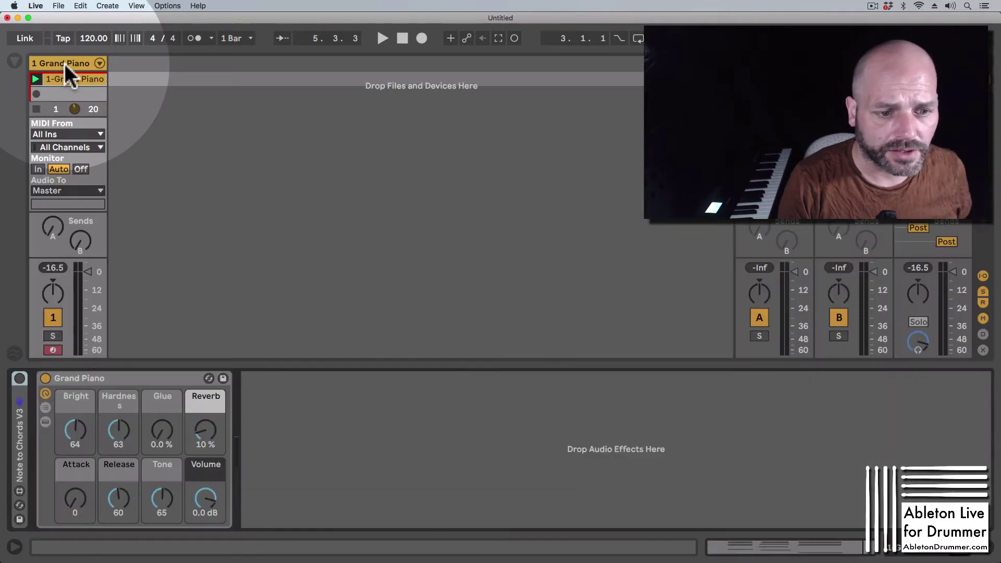
double_click(20, 442)
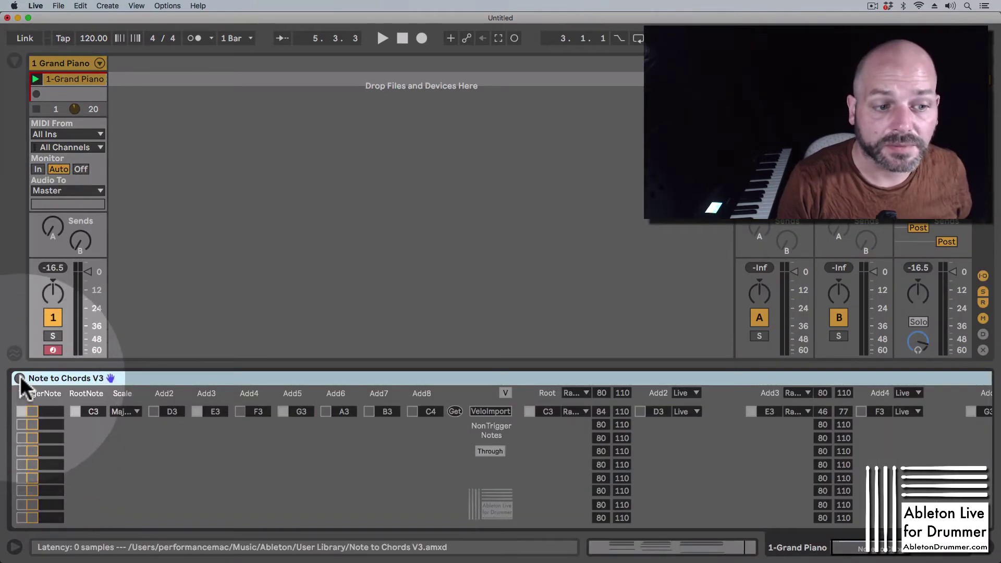
left_click(22, 425)
left_click(21, 438)
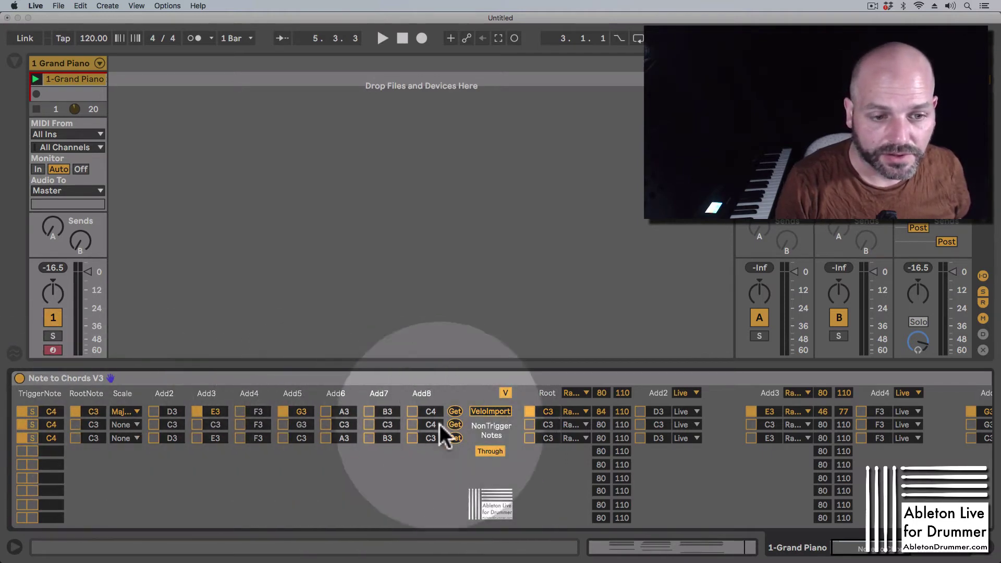
left_click(455, 411)
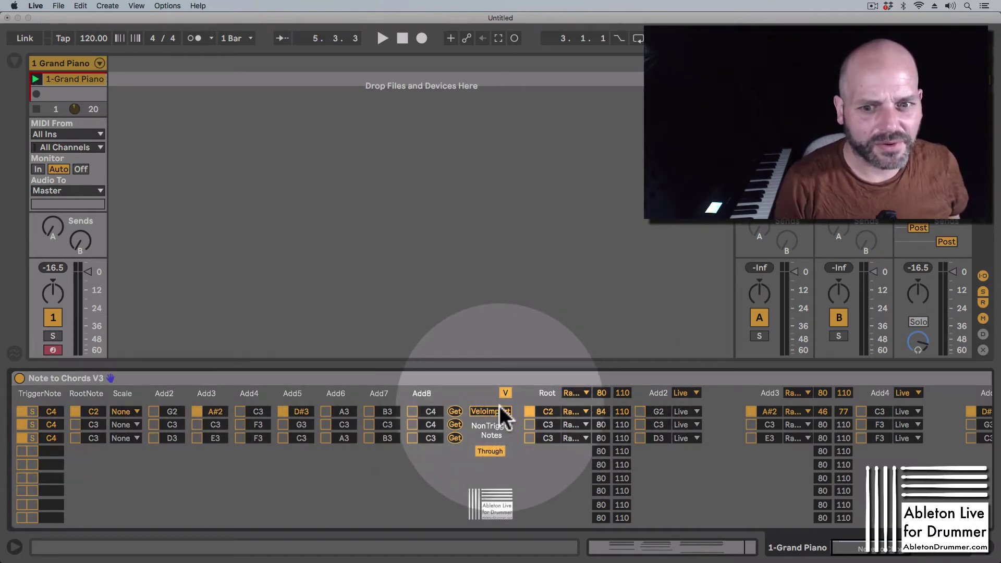
left_click(59, 79)
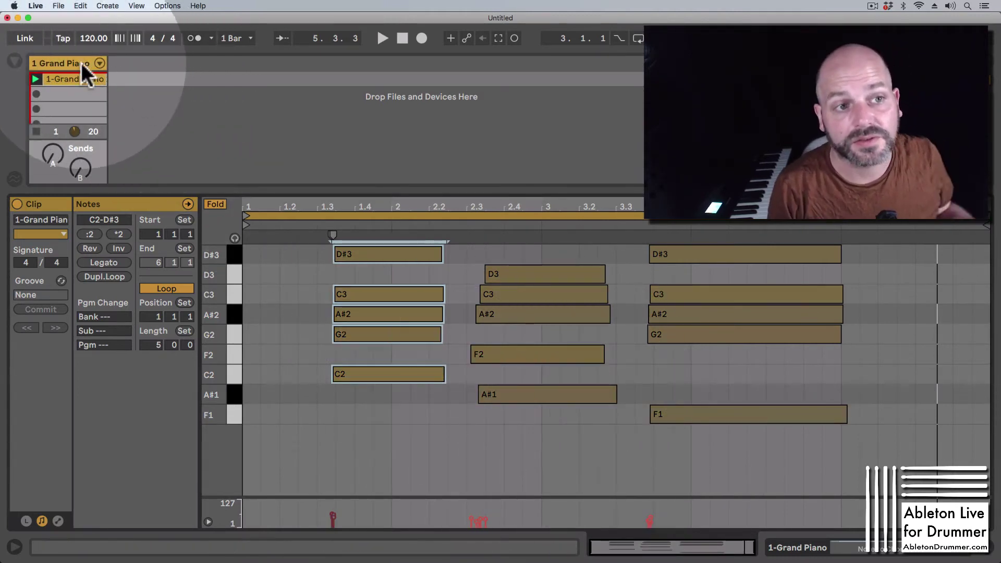
left_click(73, 61)
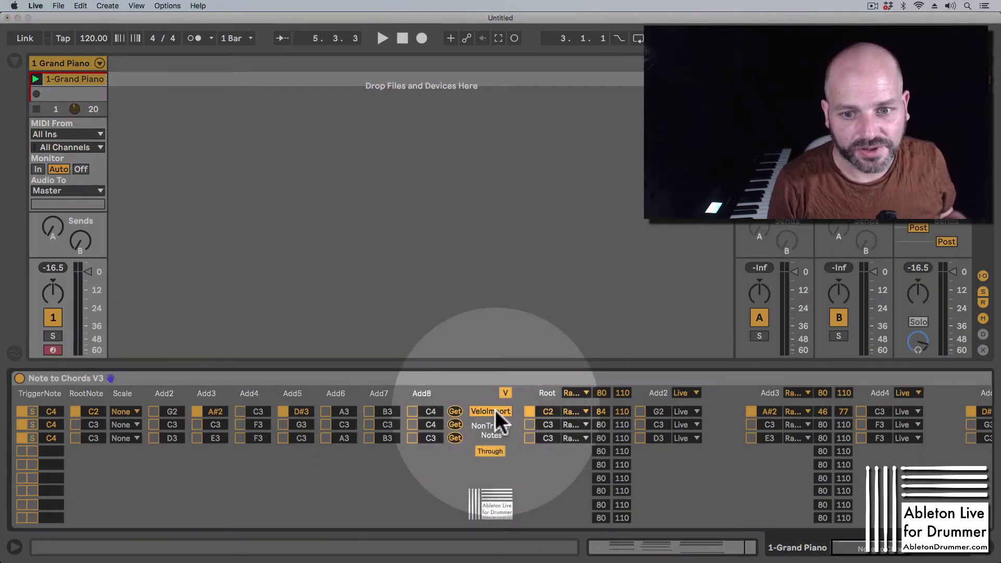
Switch the Root, Add3 and Add5 velocity modes of Note to Chords V3 to Fixed
left_click(578, 393)
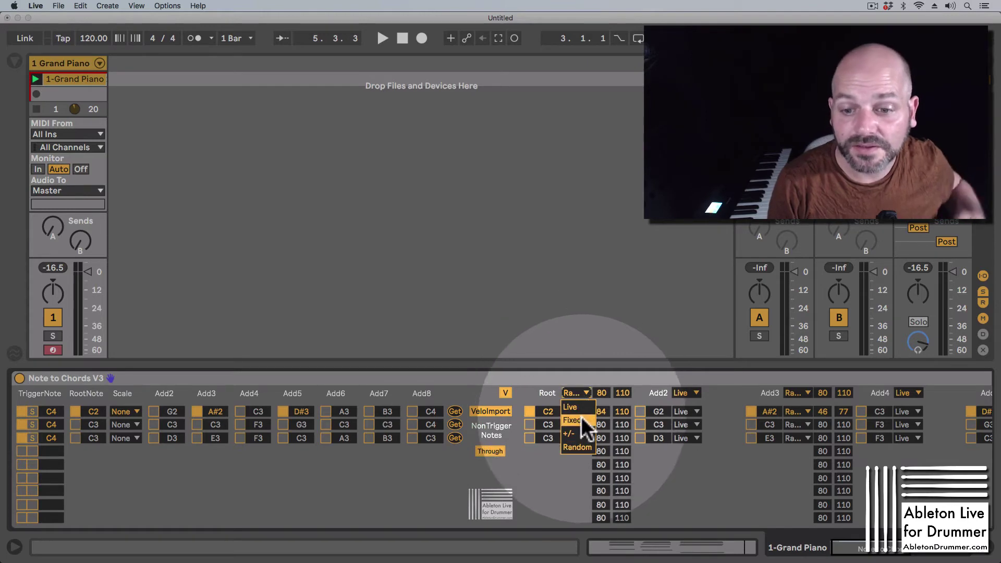
left_click(580, 420)
left_click(798, 392)
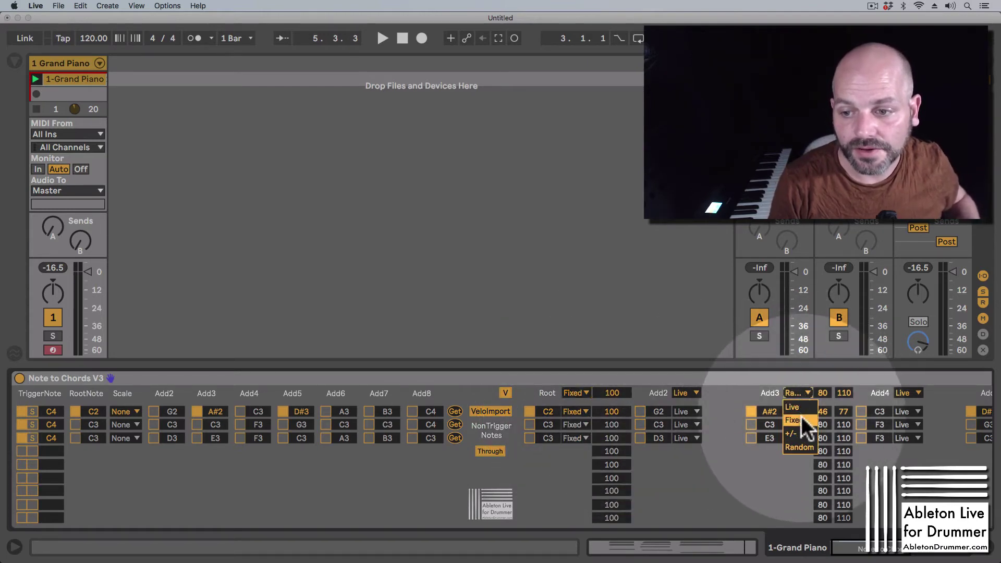
left_click(800, 419)
scroll(852, 526, "right", 10)
scroll(918, 557, "right", 3)
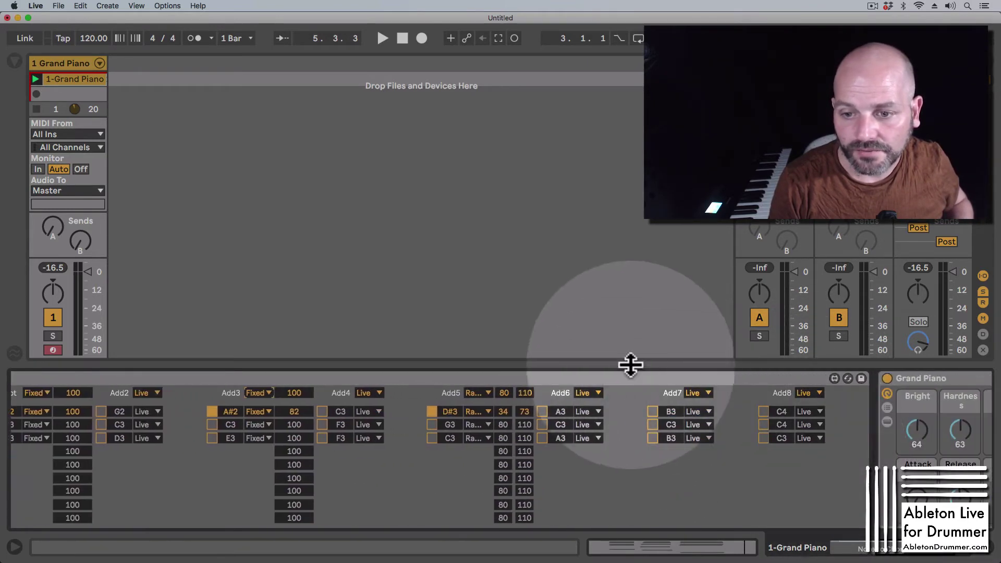
left_click(481, 392)
left_click(477, 419)
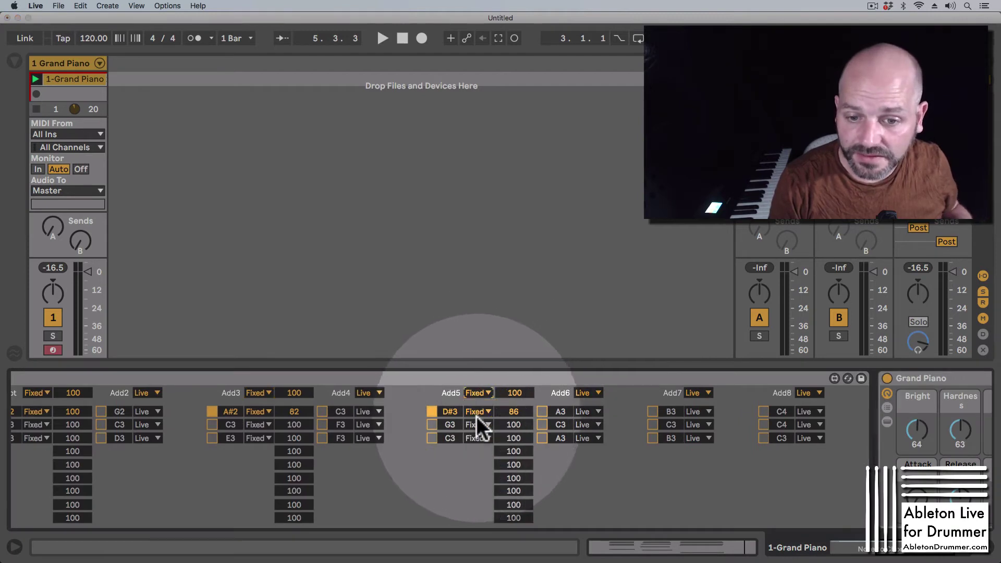
scroll(899, 554, "left", 5)
scroll(899, 554, "left", 5)
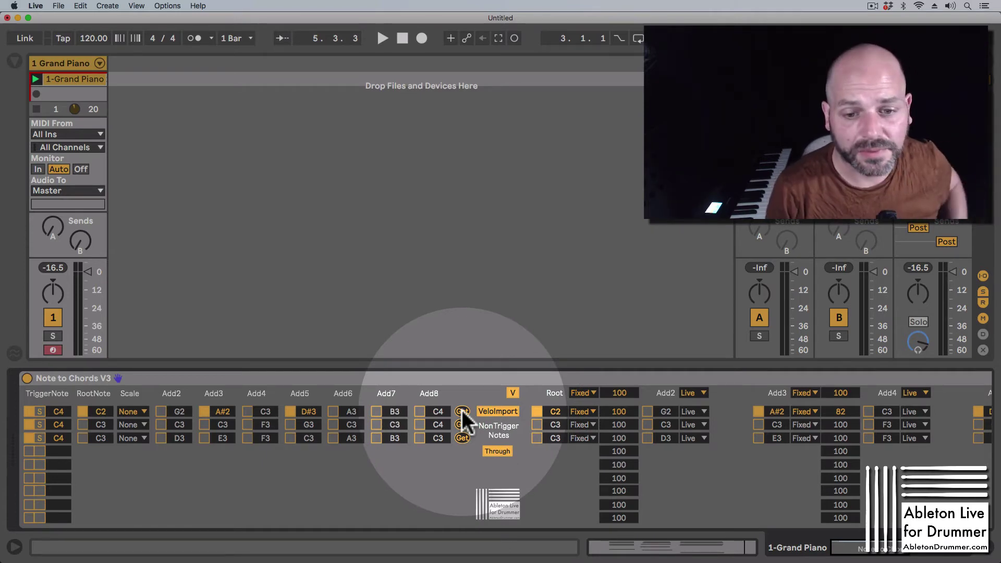
Re-capture row 1's chord with velocities, then load the second chord's notes A#1–D3 into row 2
left_click(462, 411)
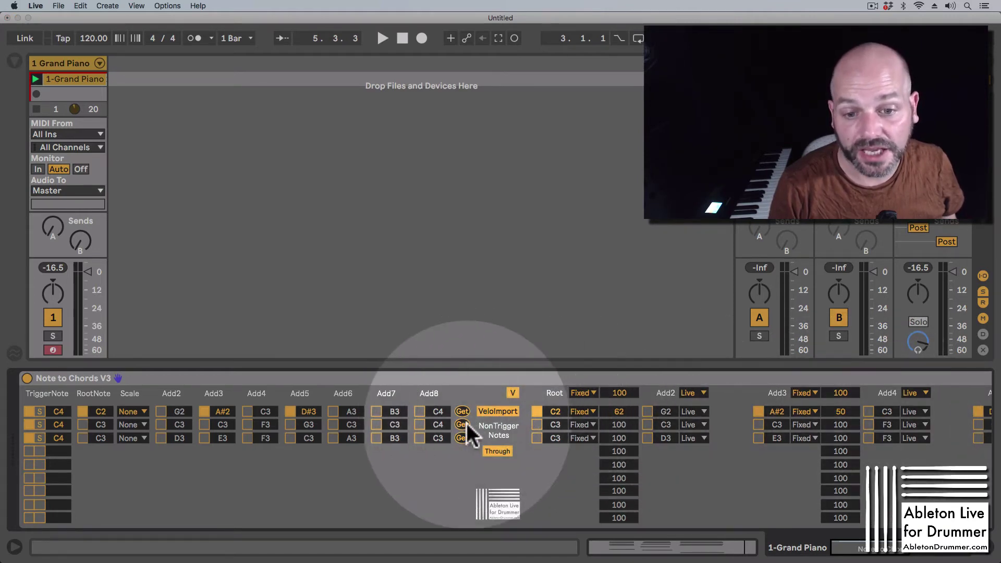
double_click(70, 78)
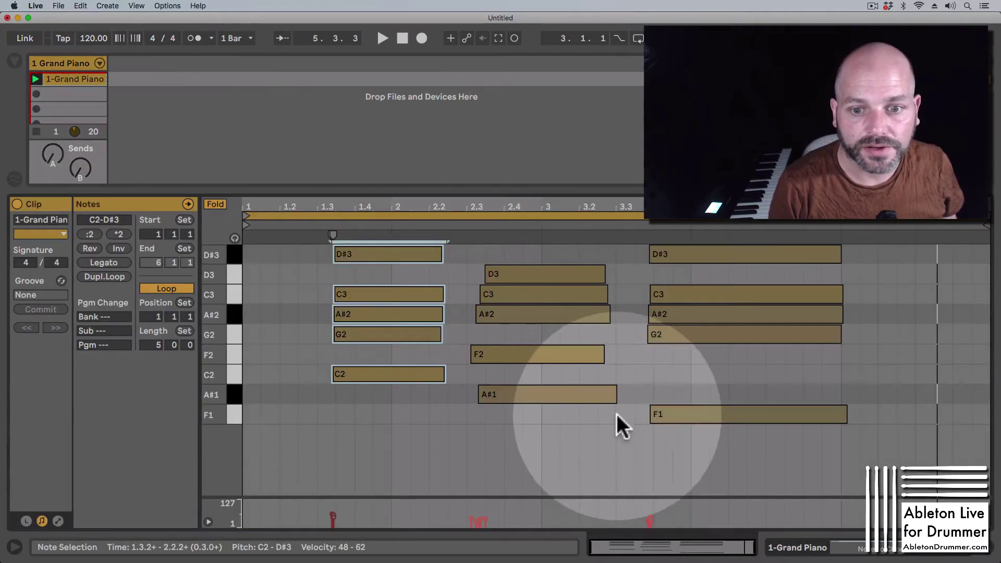
left_click_drag(554, 435, 557, 265)
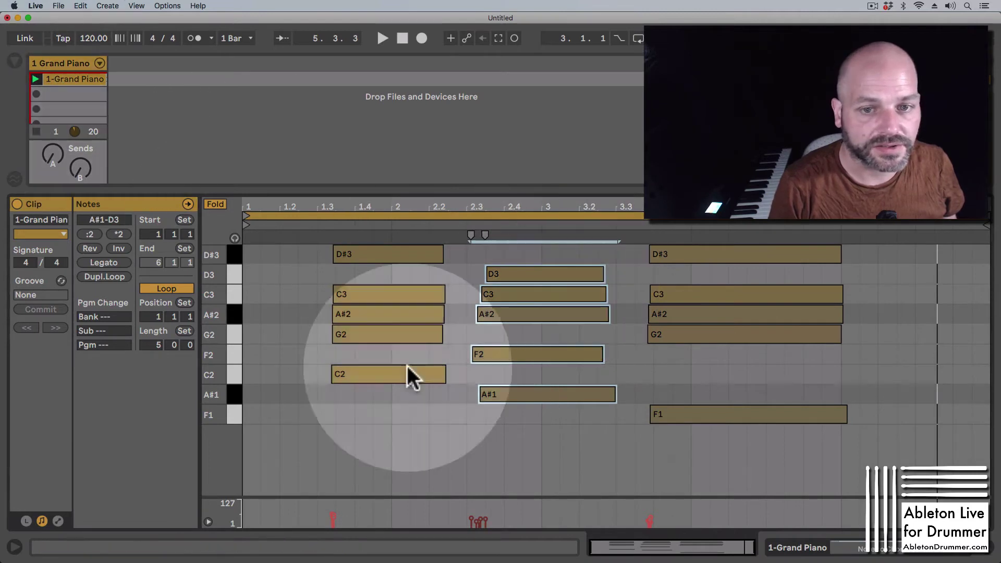
left_click(547, 490)
left_click_drag(554, 441, 528, 265)
left_click(71, 64)
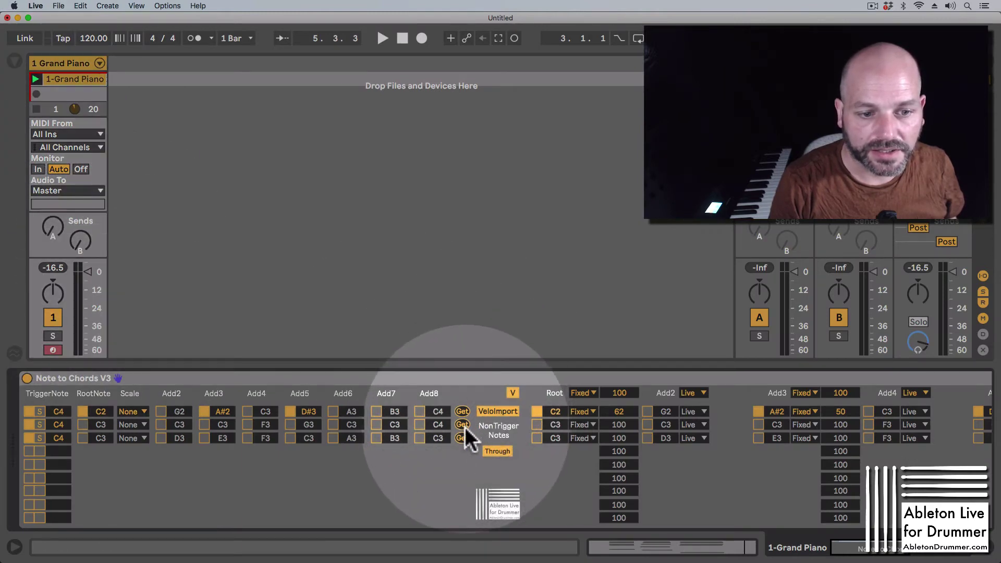
left_click(464, 426)
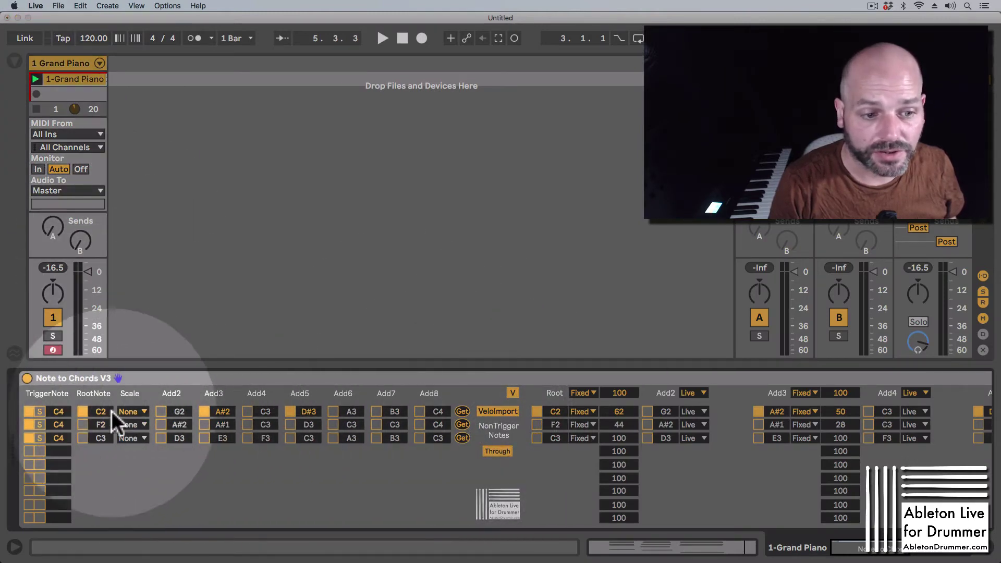
Switch on row 2's F2, D3, C3, A#1 and A#2 notes, plus row 1's G2 and C3
left_click(82, 424)
left_click(160, 411)
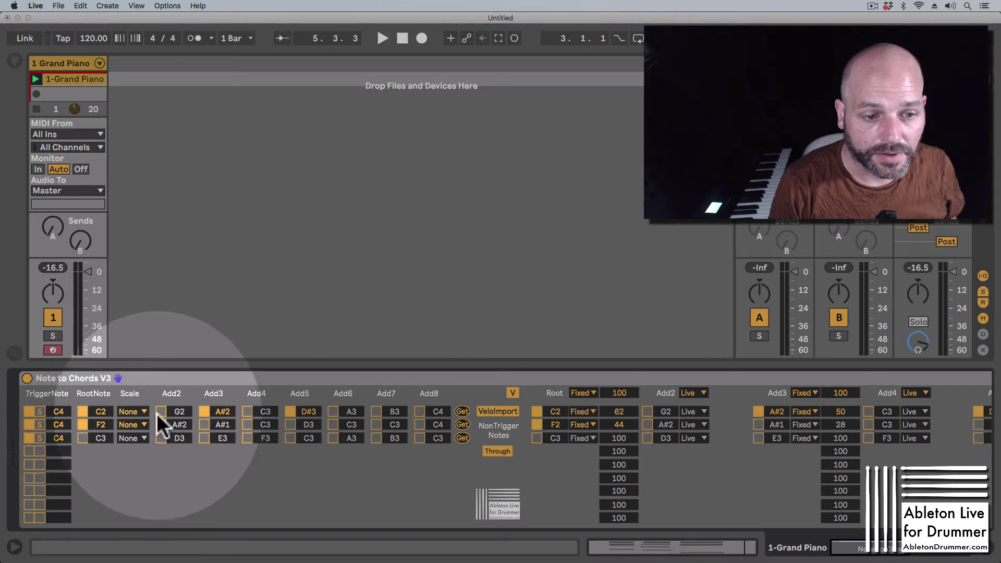
left_click(247, 412)
left_click(290, 424)
left_click(247, 424)
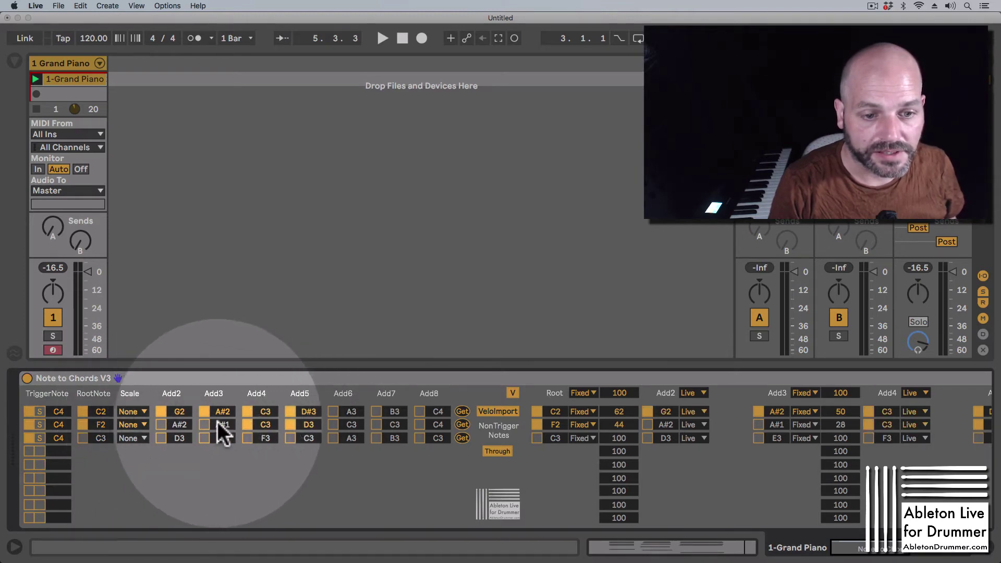
left_click(204, 425)
left_click(161, 425)
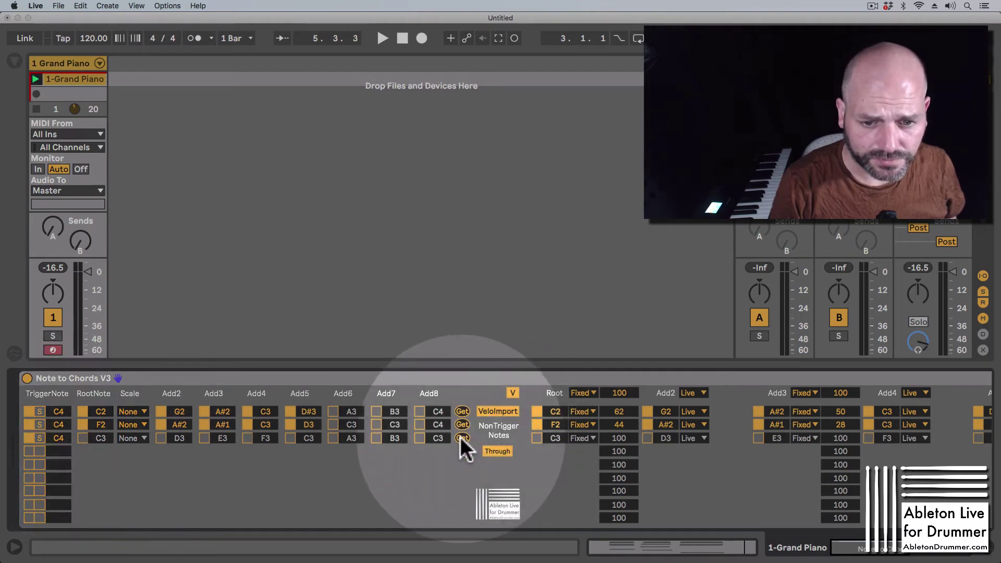
Switch on row 3's C3, D3, E3 and F3 notes, then load the F2 chord into row 3
left_click(82, 438)
left_click(161, 438)
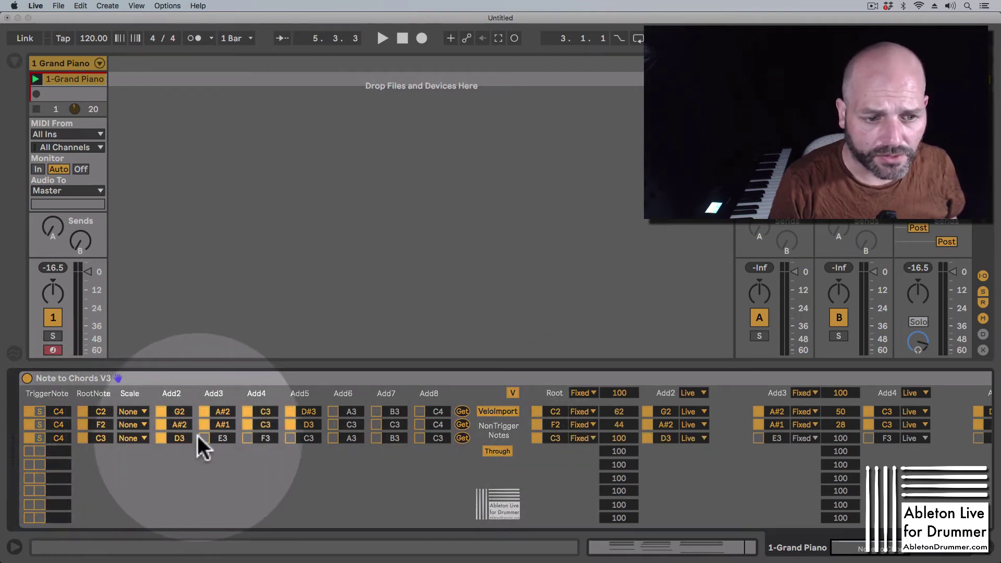
left_click(204, 438)
left_click(248, 438)
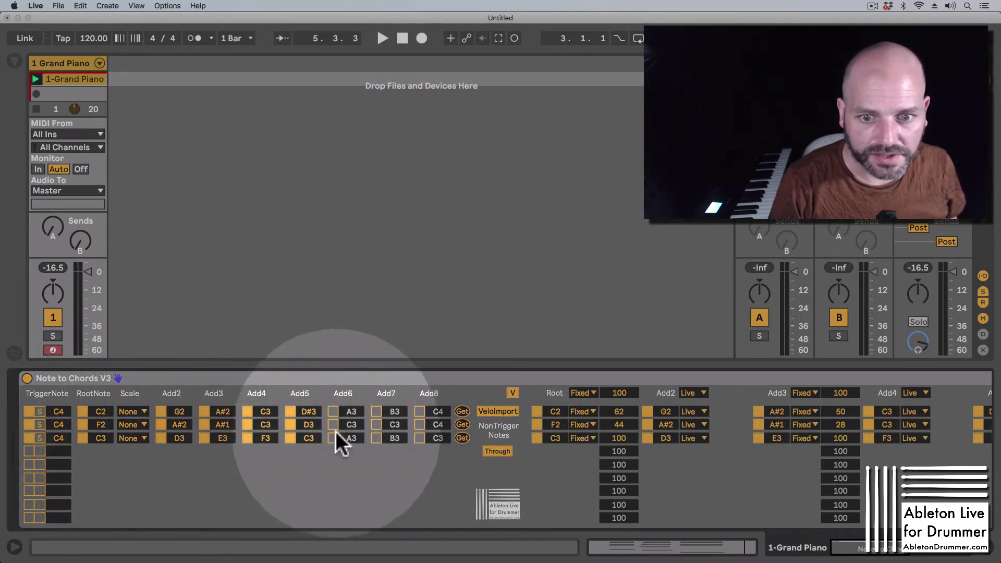
left_click(463, 438)
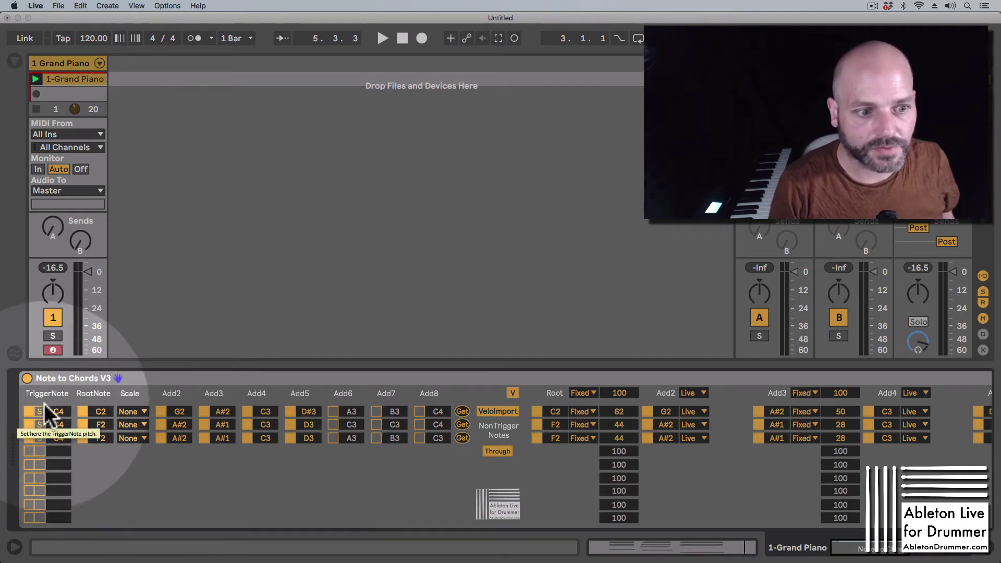
Set the trigger notes of chord rows 1, 2 and 3 to C4, C#4 and D4
left_click(39, 411)
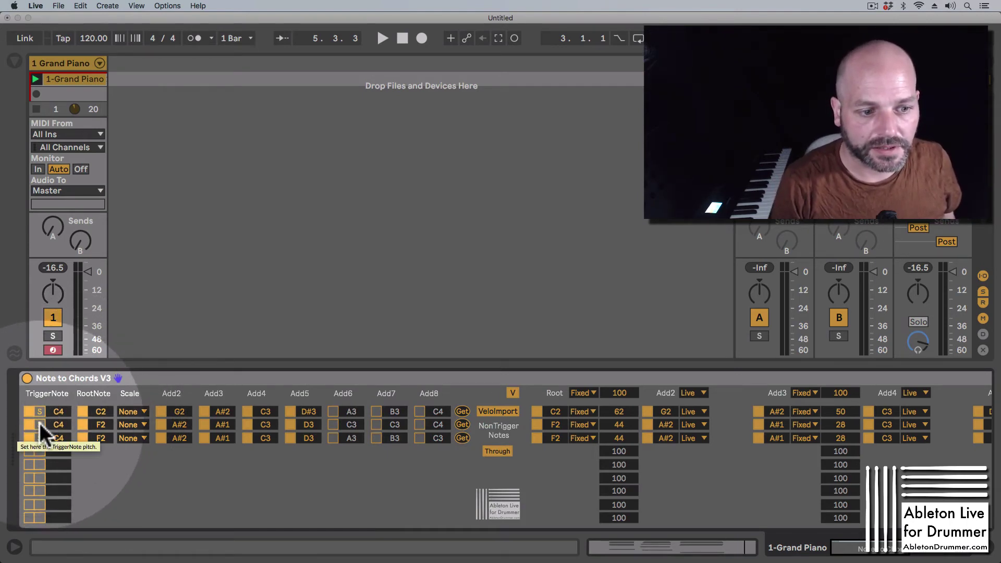
left_click(39, 423)
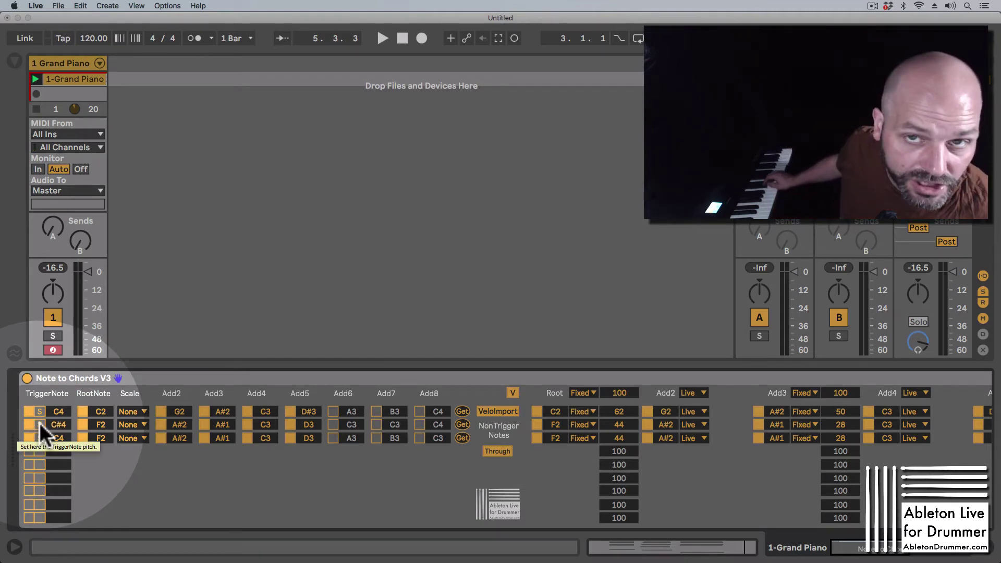
left_click(39, 438)
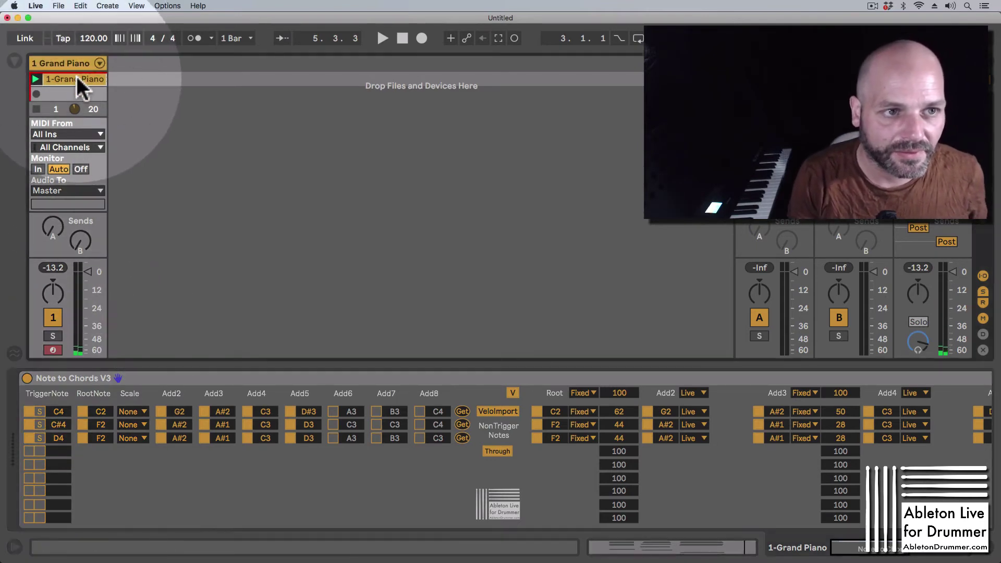
Select the clip's third chord notes, leaving out D#3, and capture them into row 3, rooted on G2
double_click(76, 78)
left_click_drag(744, 417, 709, 252)
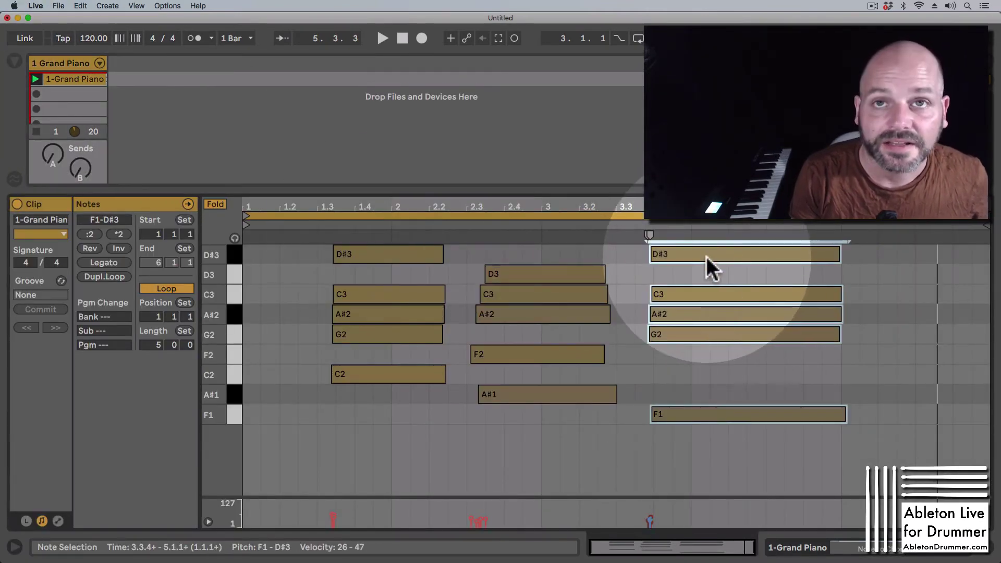
left_click_drag(720, 456, 672, 267)
left_click(59, 61)
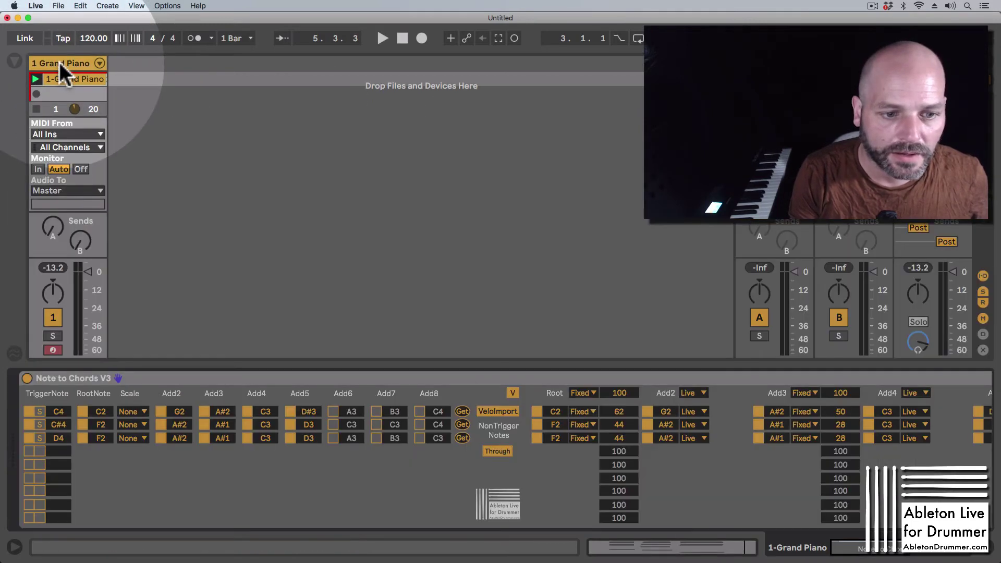
left_click(462, 437)
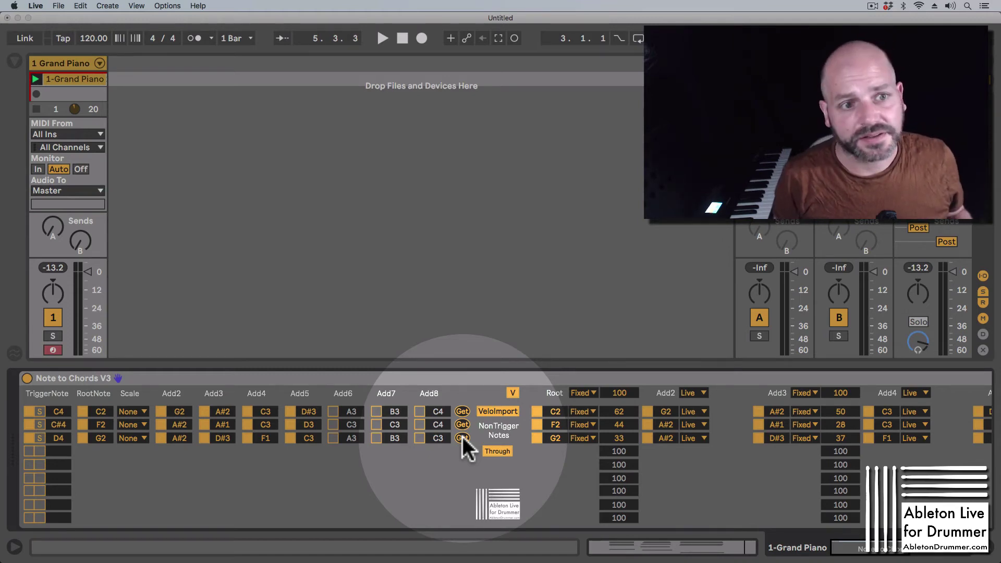
left_click(68, 376)
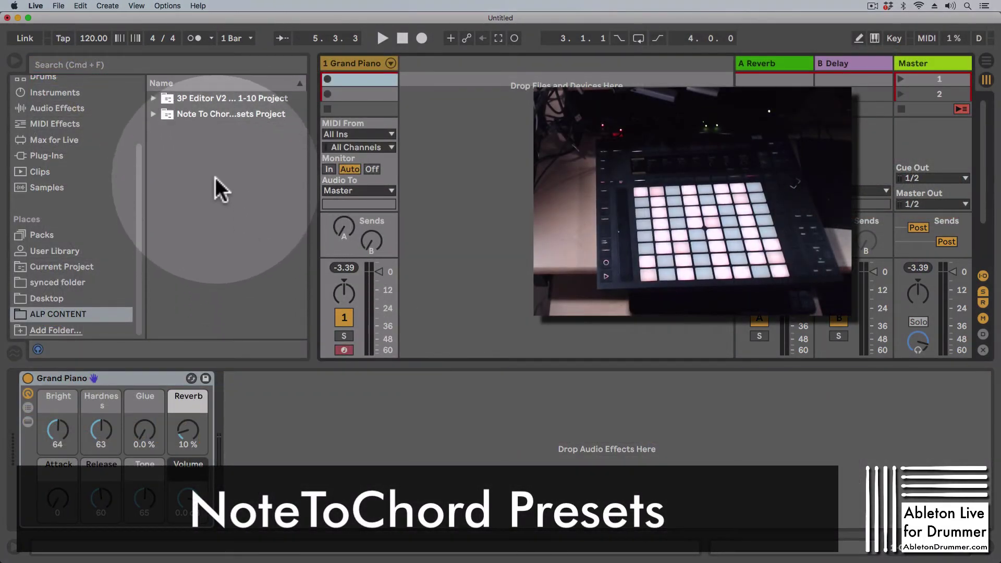
Expand the Note To Chords Presets Project folder under ALP CONTENT in the browser
left_click(154, 114)
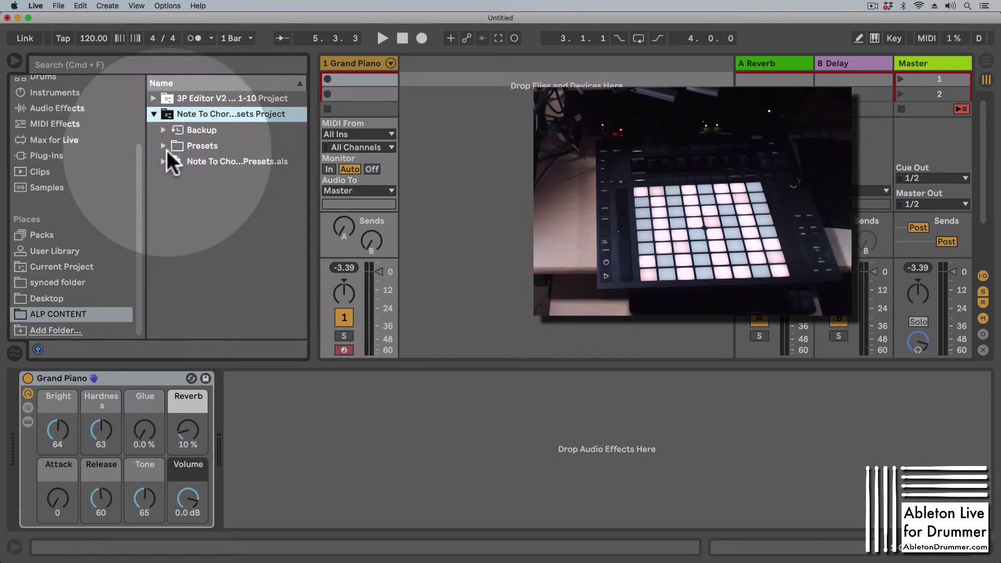
Expand the Note To Chord Presets.als set and load its Jazzy track with the Jazzy Progressions rack
left_click(164, 145)
left_click(164, 145)
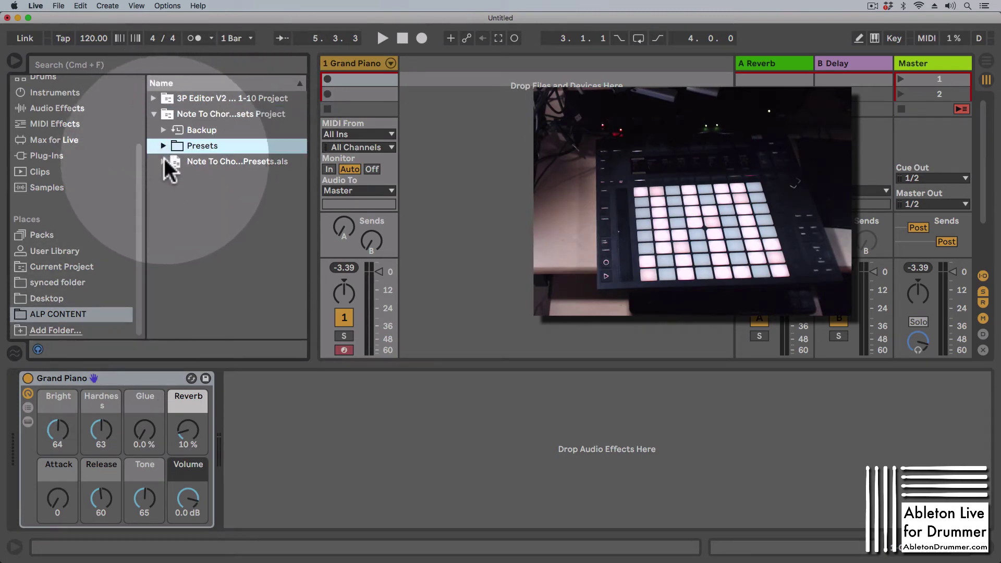
left_click(164, 161)
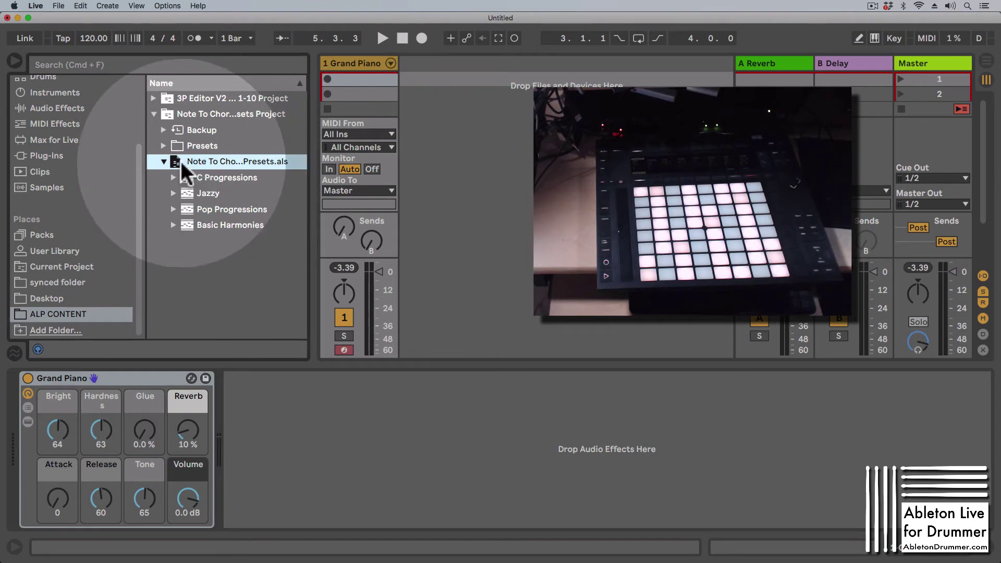
left_click(163, 162)
left_click(162, 161)
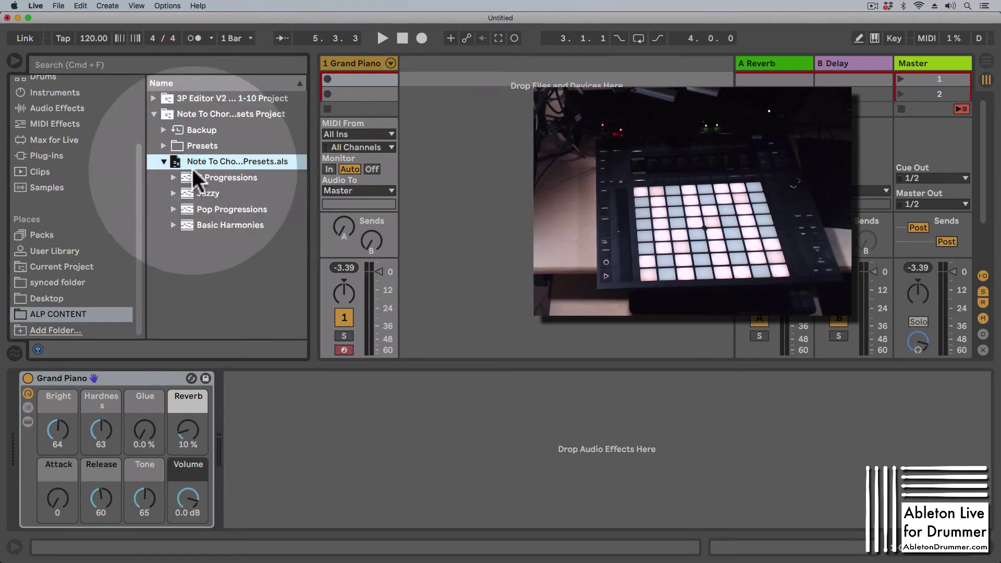
double_click(211, 194)
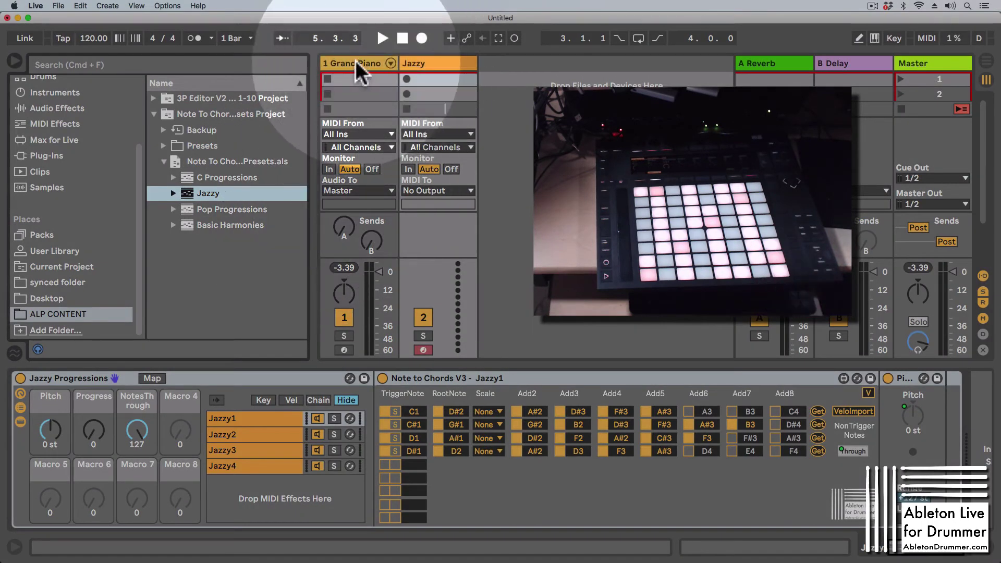
Move Grand Piano onto the Jazzy track, enable chain auto-select, and try the Progress and NotesThrough macros
left_click(355, 61)
left_click_drag(123, 384, 458, 156)
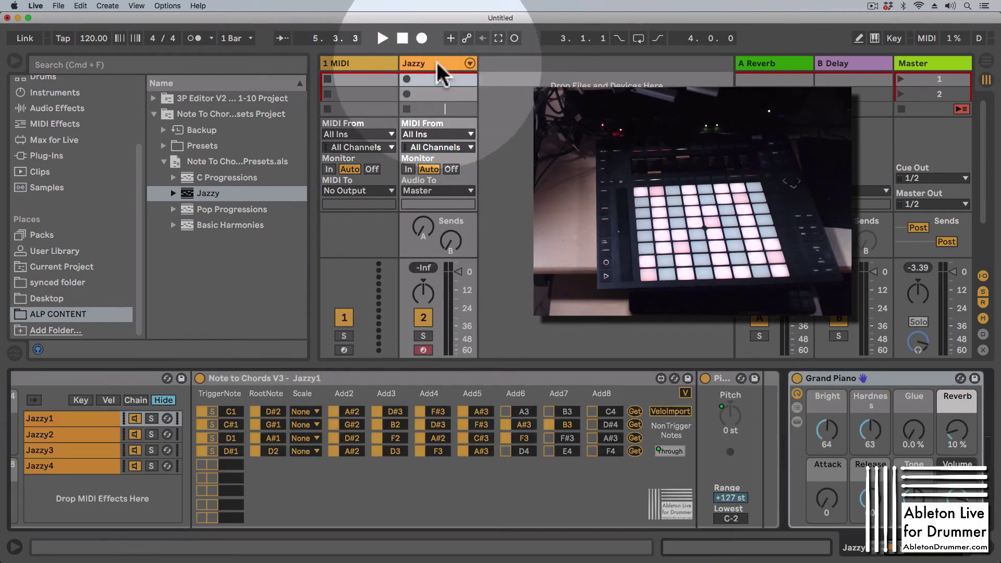
left_click(33, 399)
scroll(379, 409, "left", 5)
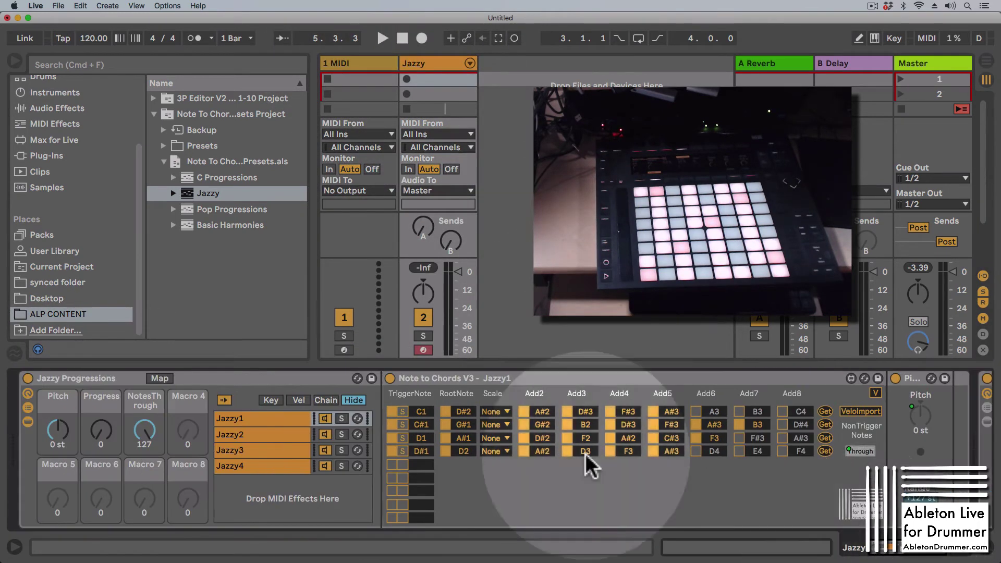
left_click(98, 377)
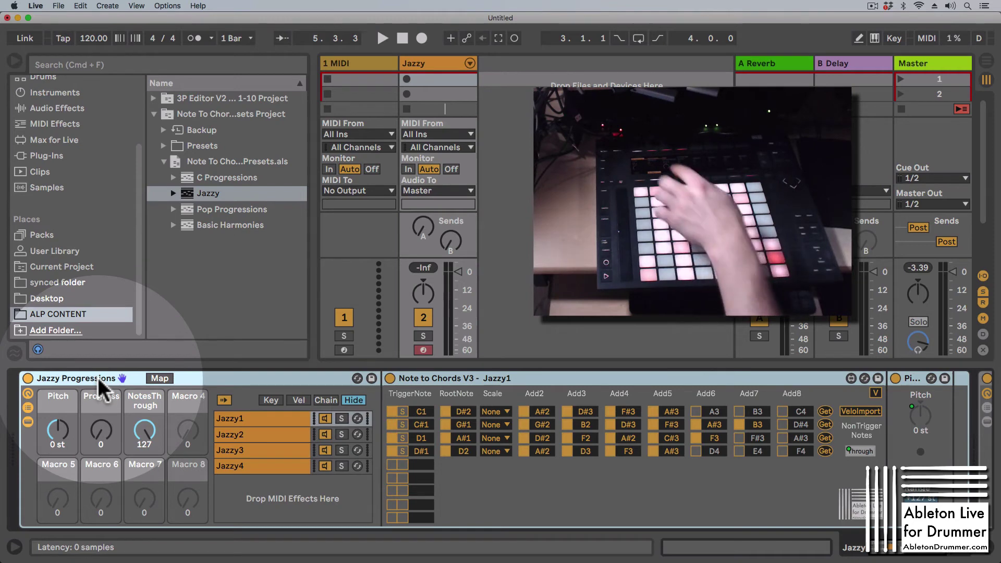
left_click(102, 433)
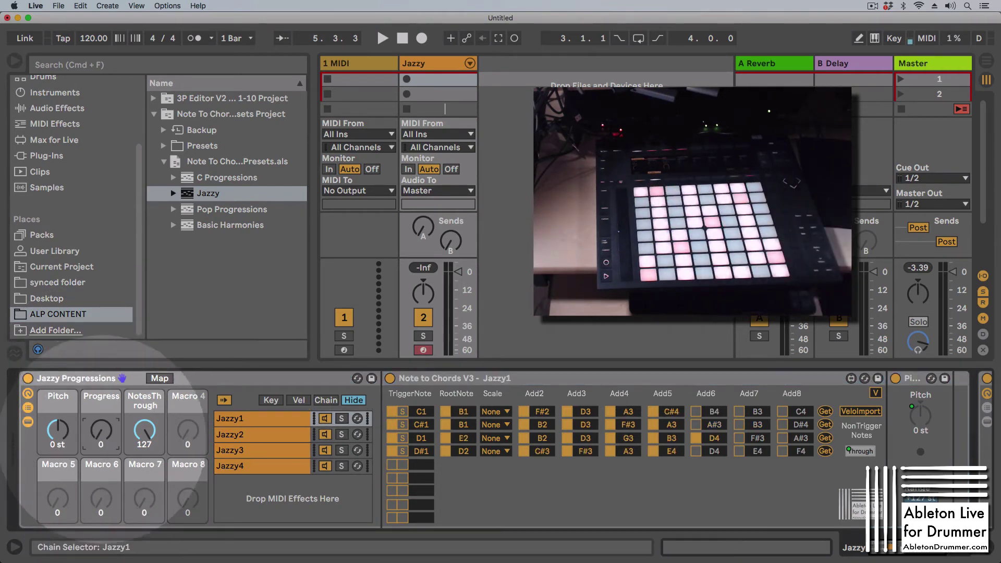
left_click(147, 432)
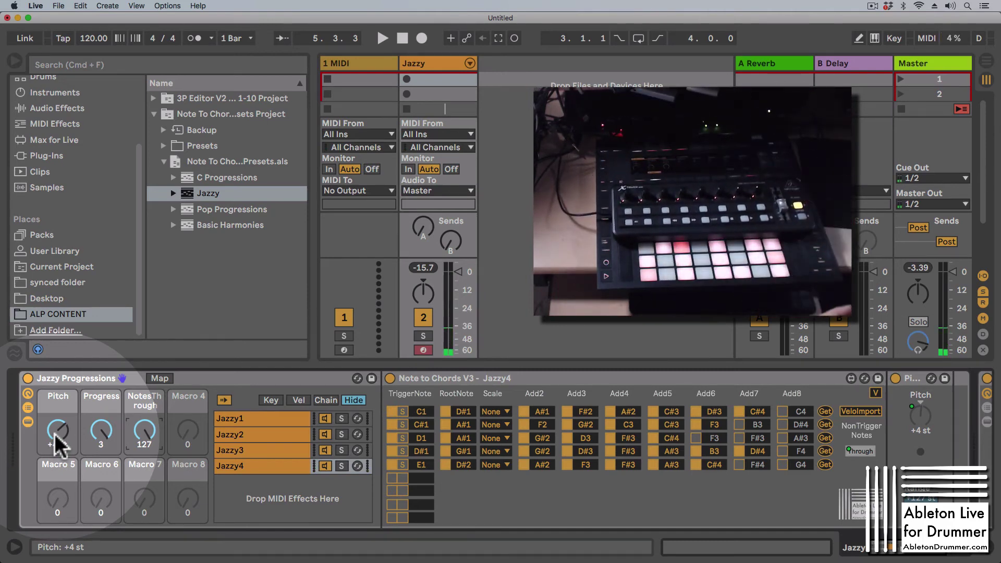
Map the Pitch, Progress and NotesThrough macros to CC 1, 2 and 3 on MIDI channel 11
left_click(927, 38)
left_click(59, 441)
left_click(101, 438)
left_click(150, 437)
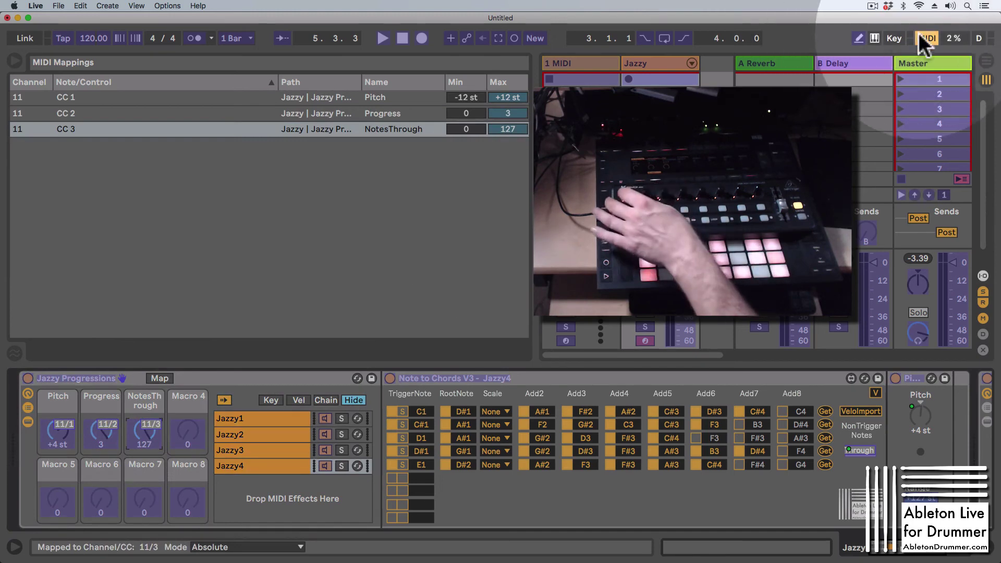
left_click(924, 38)
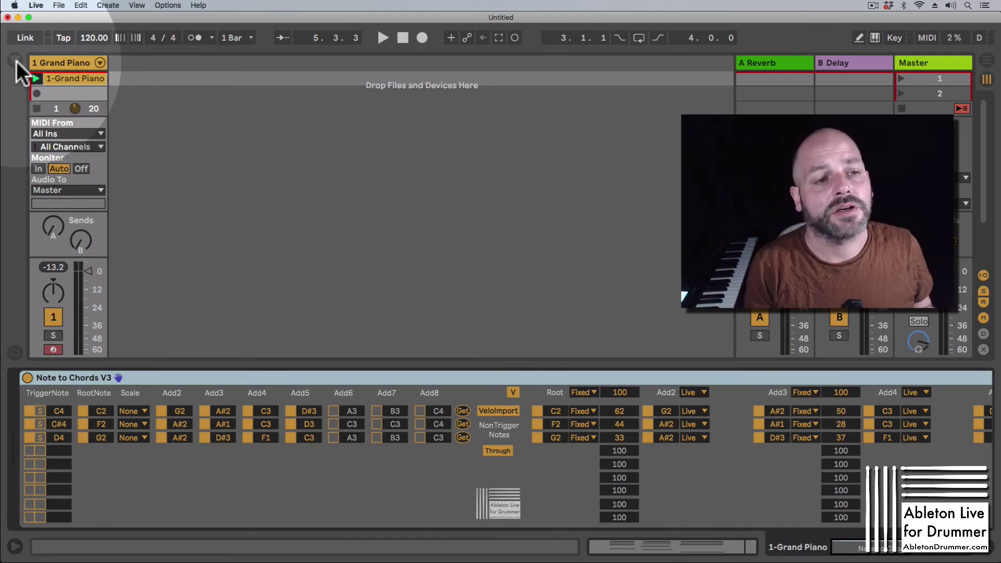
Drag Melody Trigger V1.amxd from the User Library onto the Grand Piano track's device chain
left_click(15, 60)
left_click(112, 60)
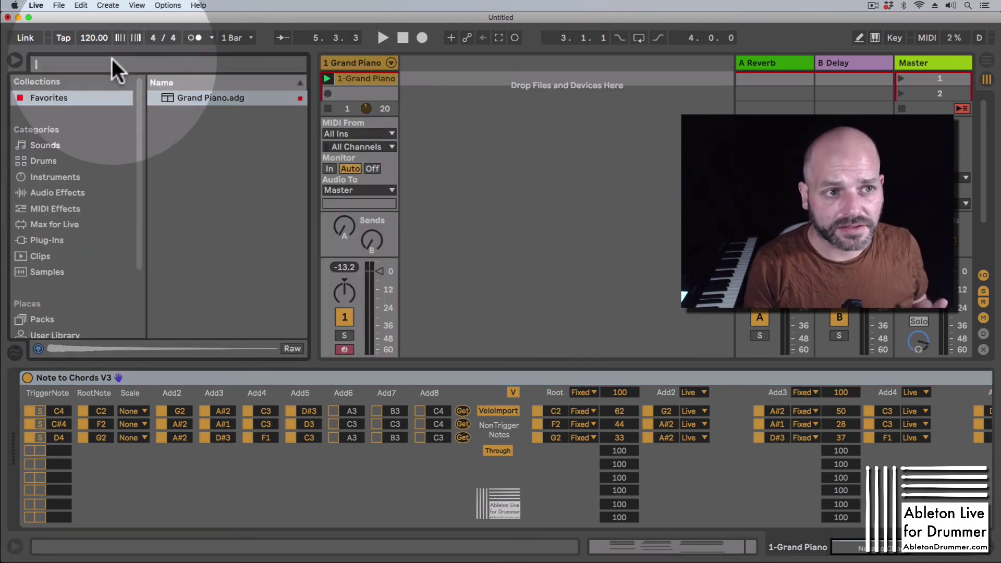
scroll(77, 281, "down", 3)
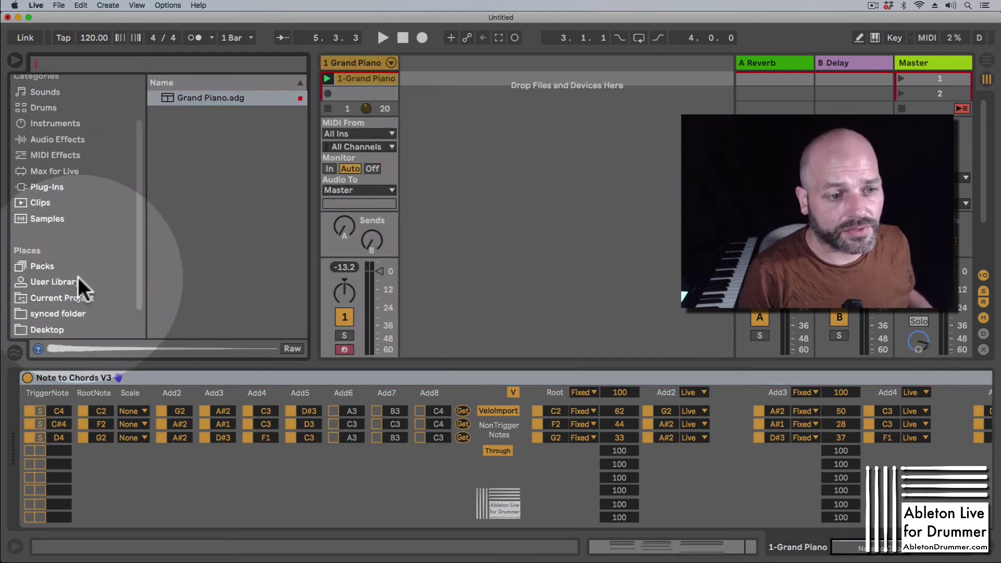
left_click(78, 278)
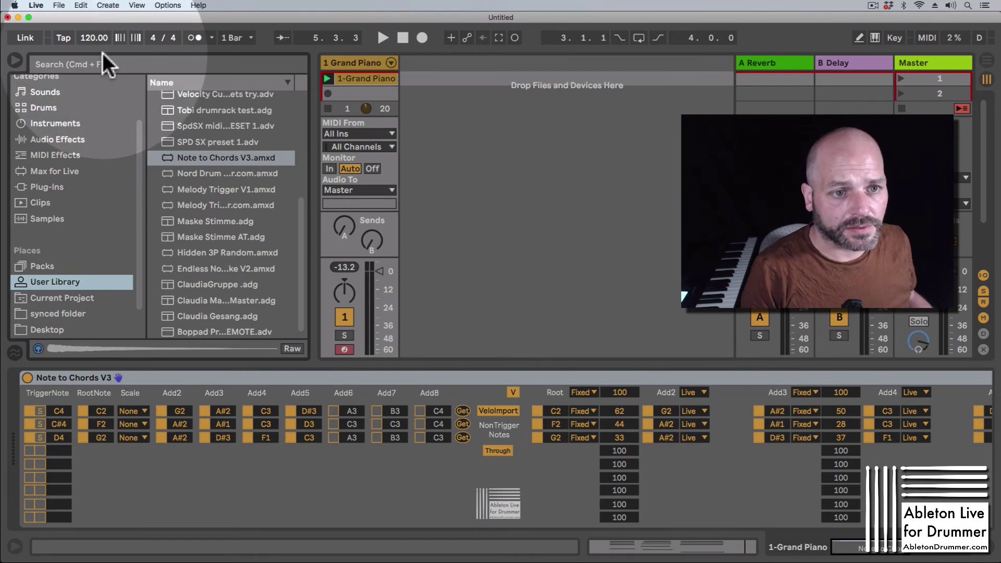
left_click_drag(174, 189, 352, 77)
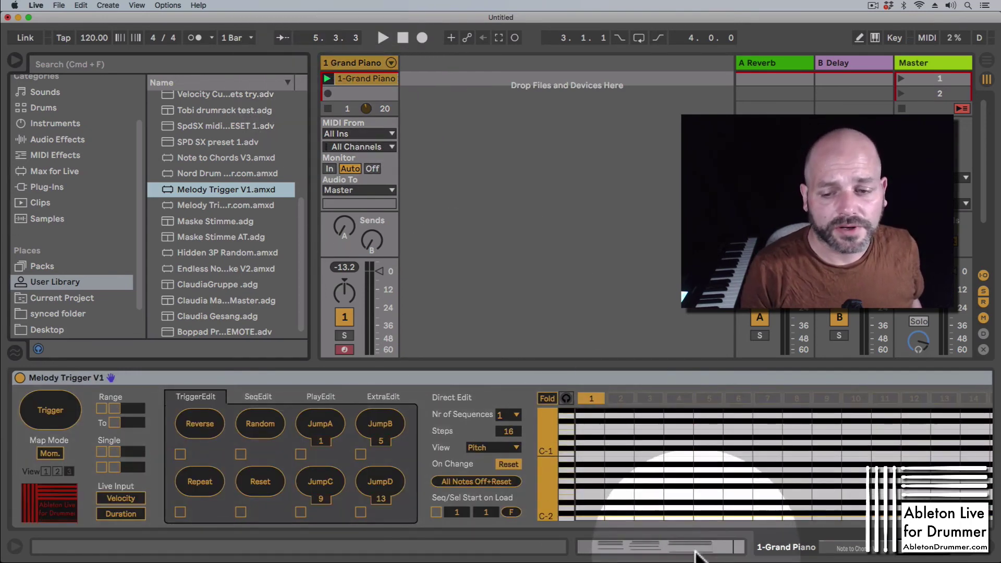
left_click(949, 555)
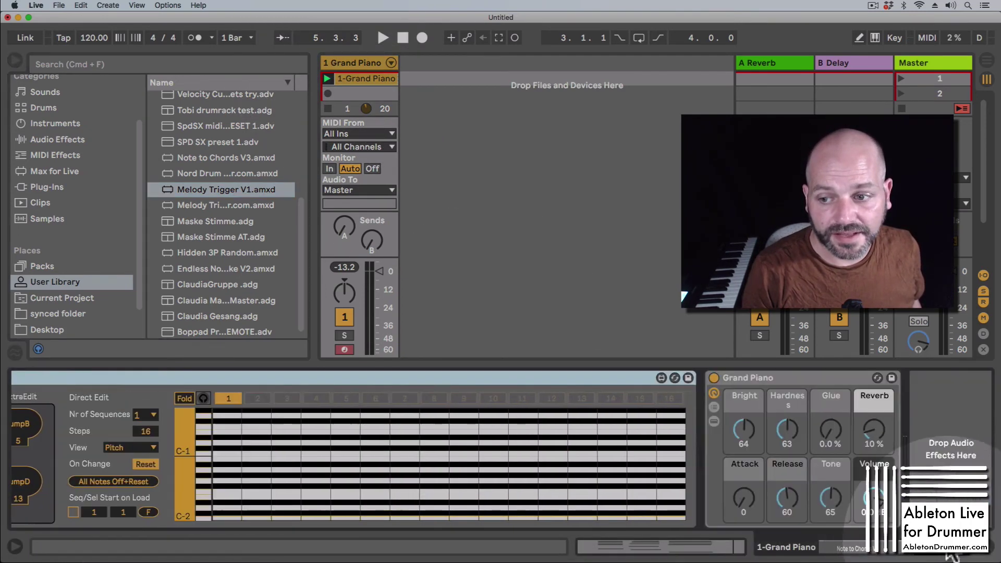
left_click(912, 558)
left_click(910, 556)
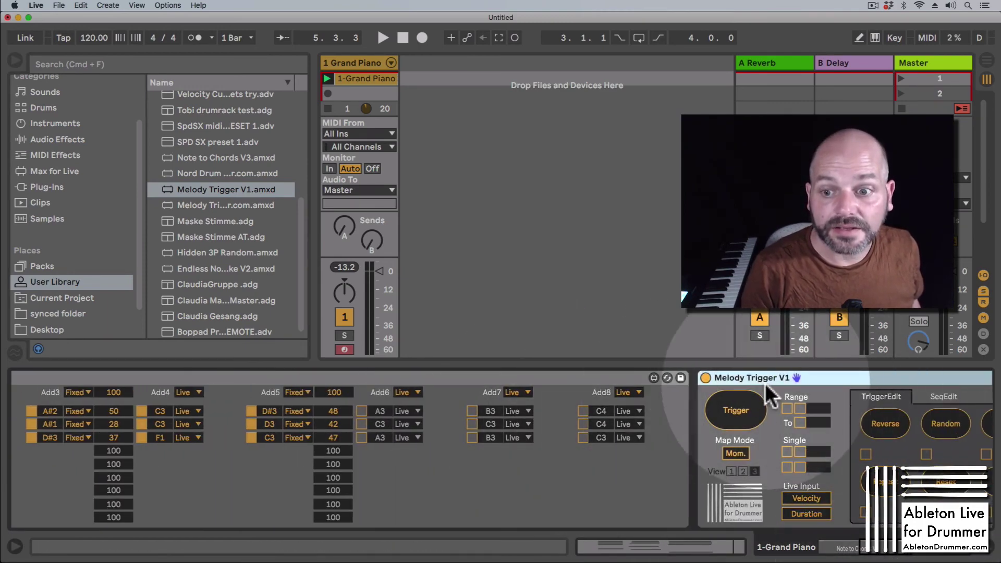
Move Melody Trigger V1 in front of Note to Chords V3 in the device chain
left_click_drag(765, 383, 15, 379)
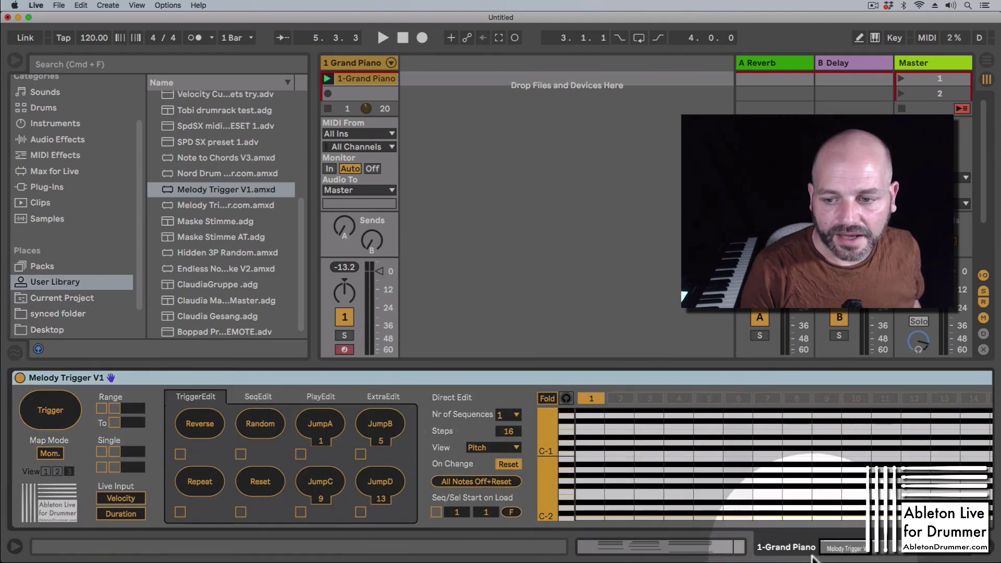
scroll(300, 397, "right", 10)
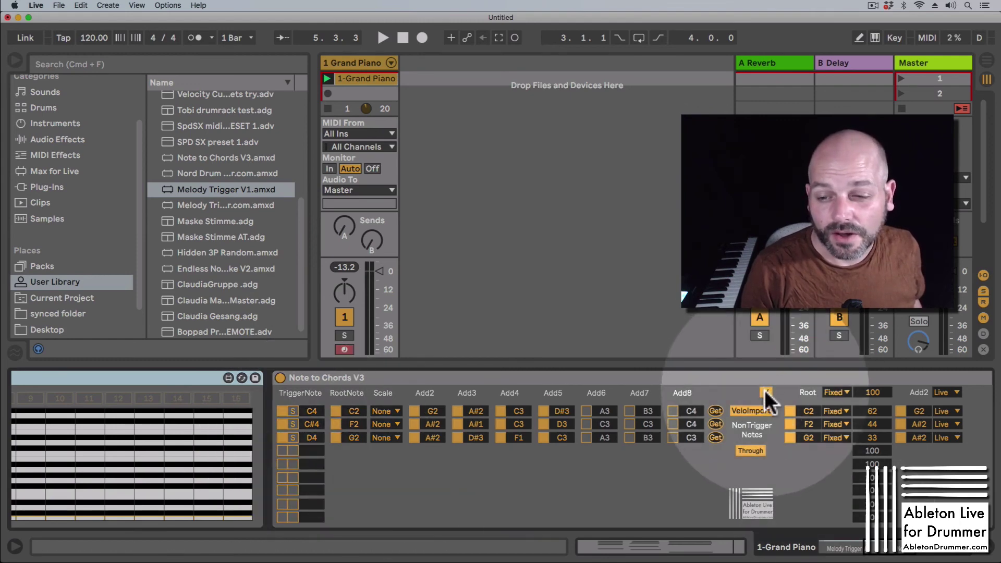
scroll(782, 496, "left", 10)
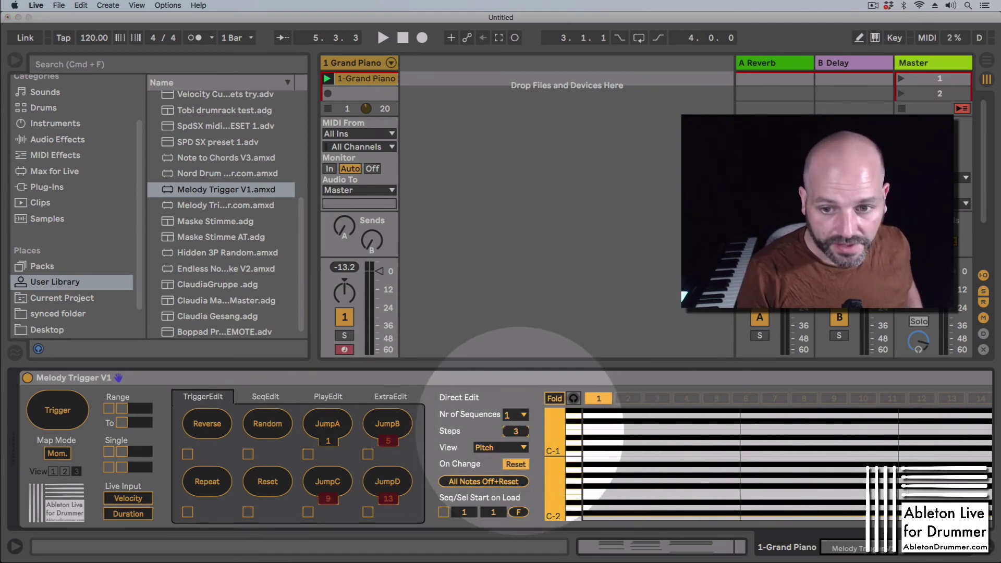
Show Melody Trigger's SeqEdit settings and scroll its piano roll up to C4
left_click(258, 395)
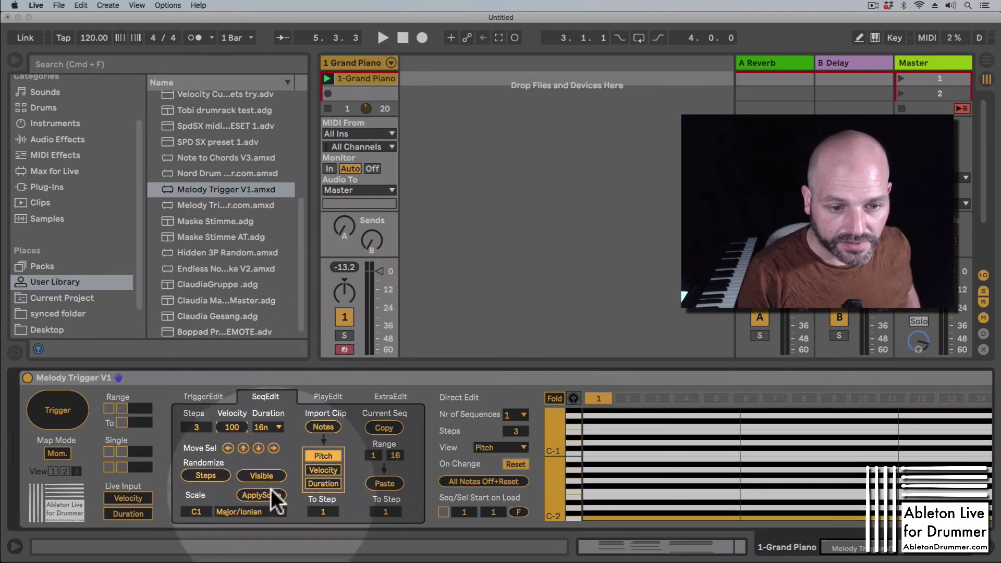
scroll(566, 419, "up", 5)
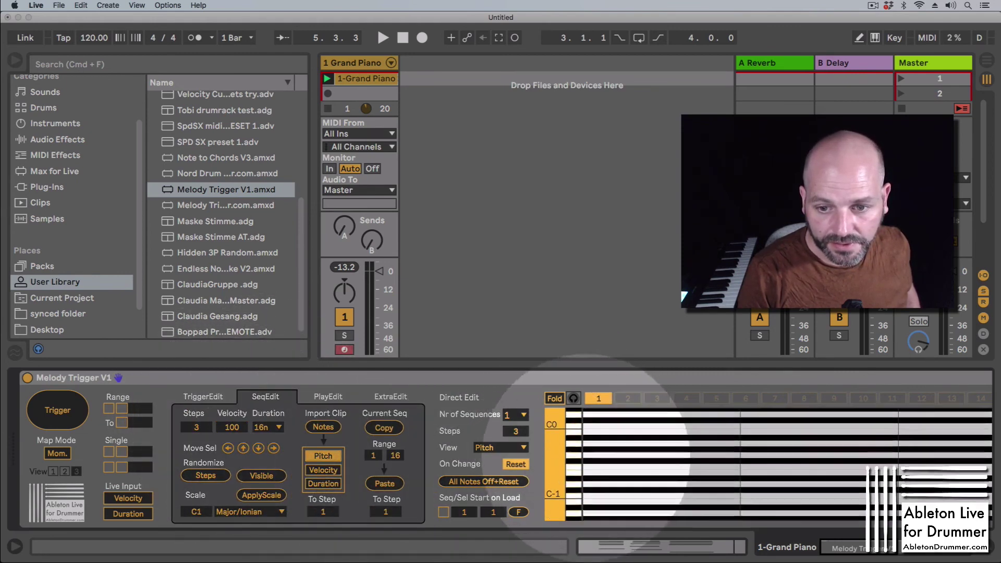
scroll(558, 417, "up", 10)
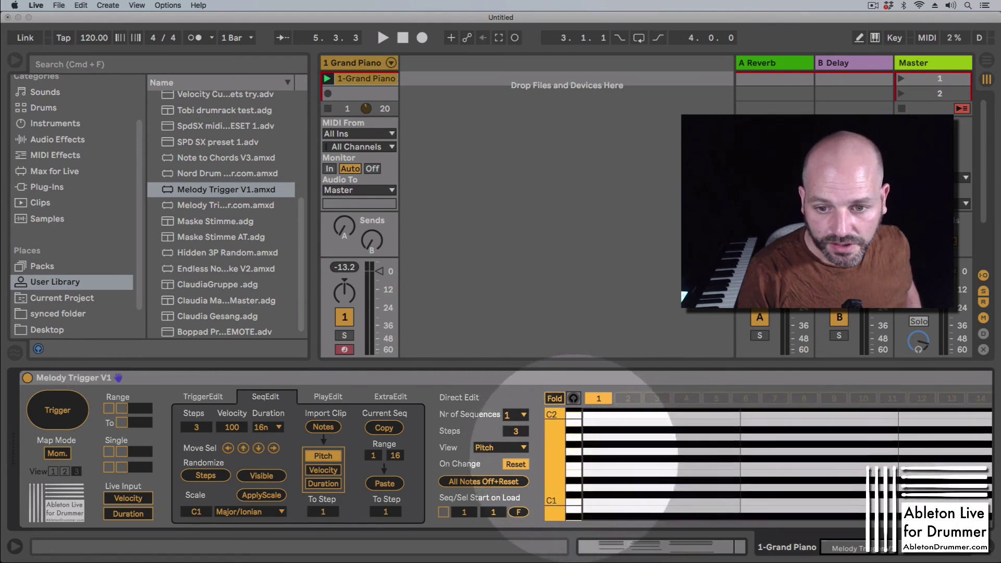
scroll(571, 427, "up", 5)
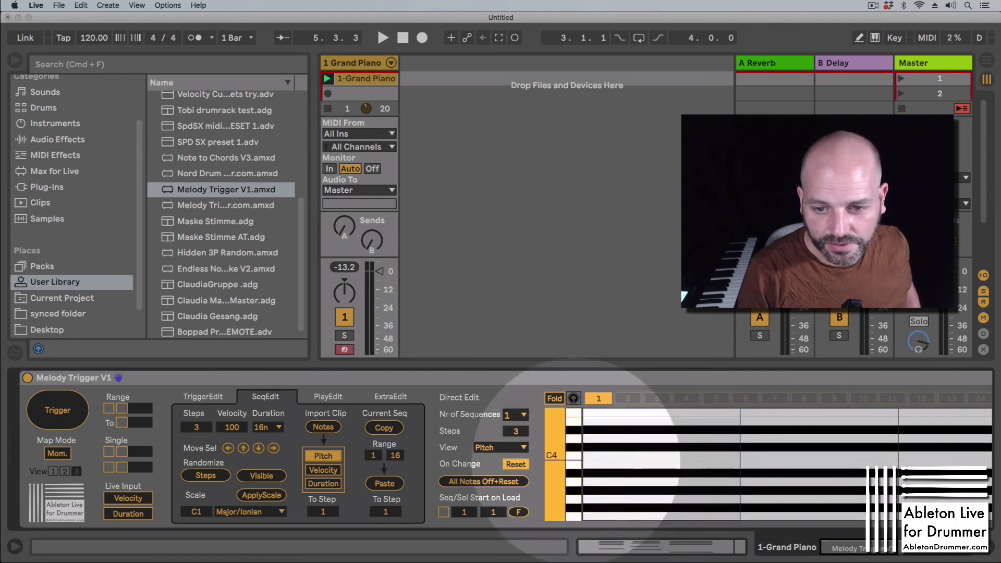
Enter C4, C#4 and D4 on sequence steps 1–3, matching the Note to Chords V3 triggers
left_click(620, 455)
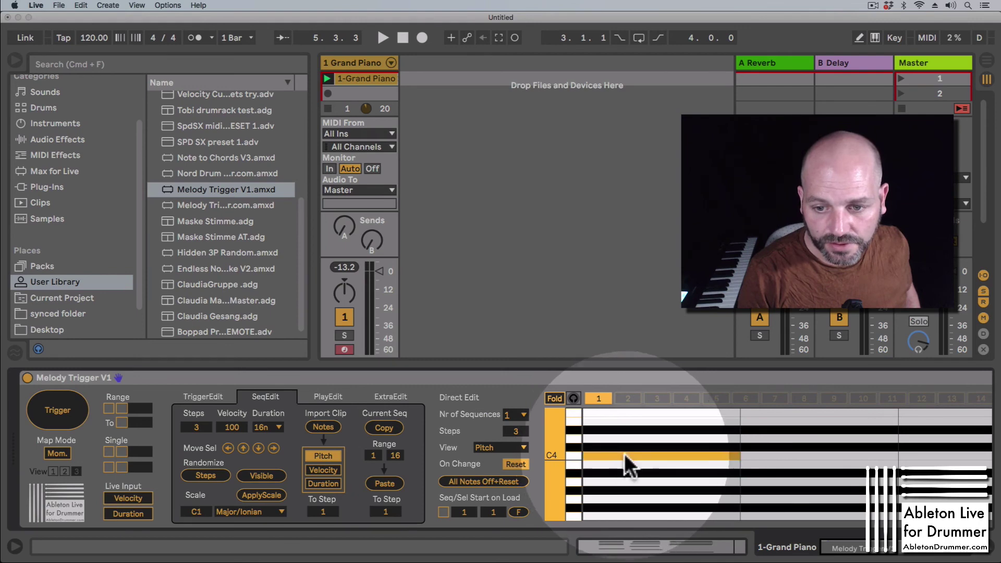
left_click(773, 446)
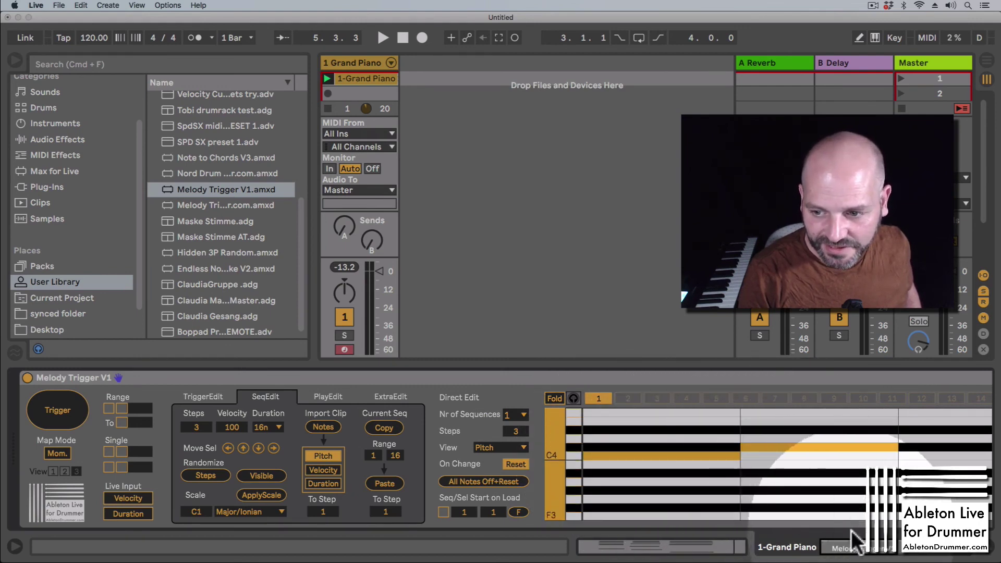
scroll(787, 442, "right", 5)
left_click(786, 438)
scroll(787, 443, "left", 5)
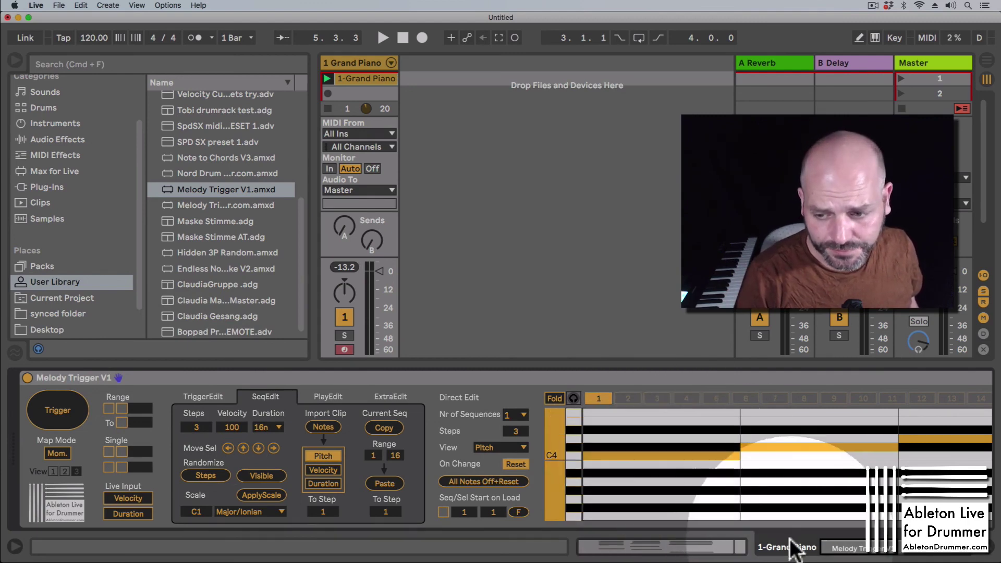
left_click(858, 549)
left_click(886, 549)
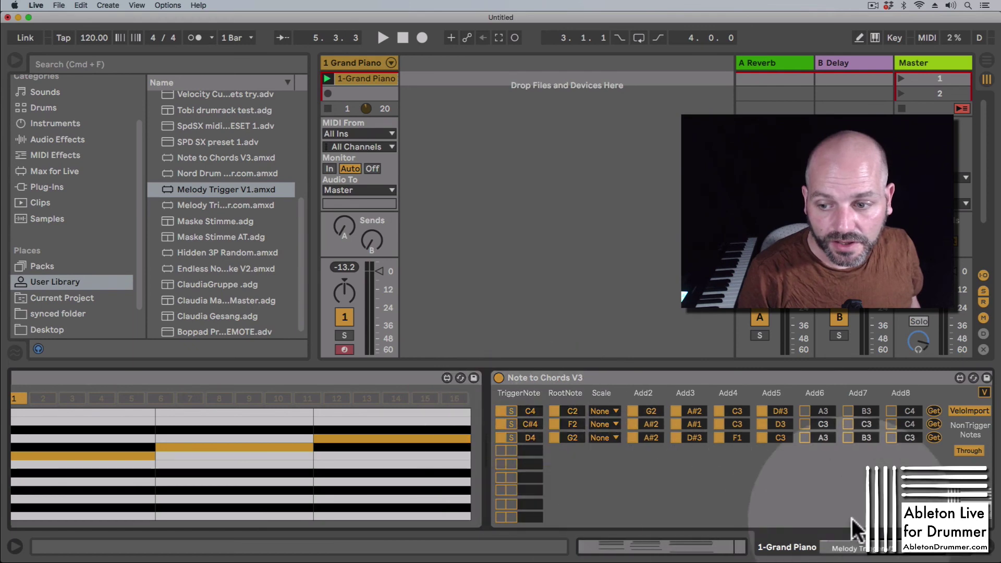
left_click(824, 548)
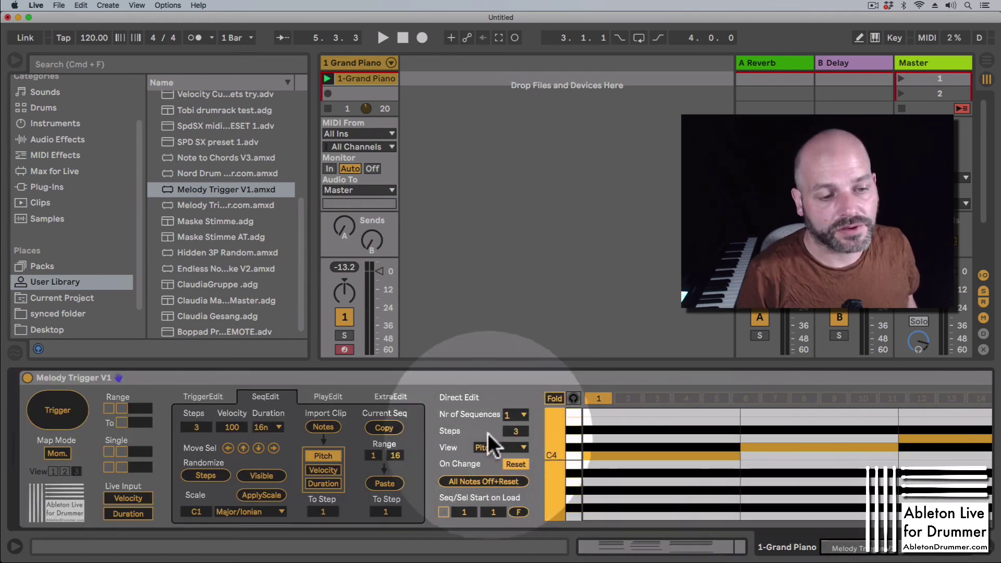
Step through the chord sequence, then set velocity to 72 and note duration to 2n
left_click(68, 408)
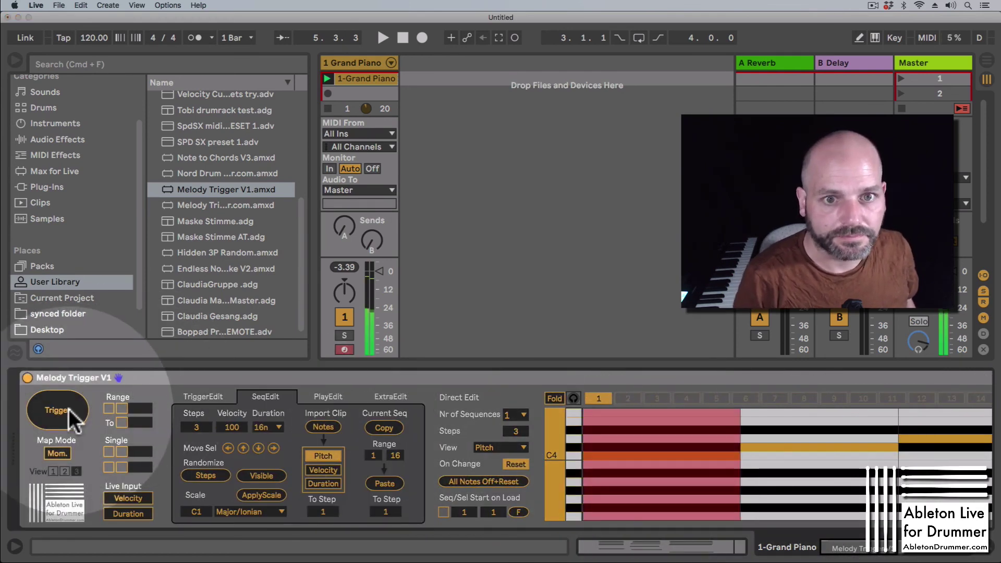
left_click(68, 408)
left_click(68, 409)
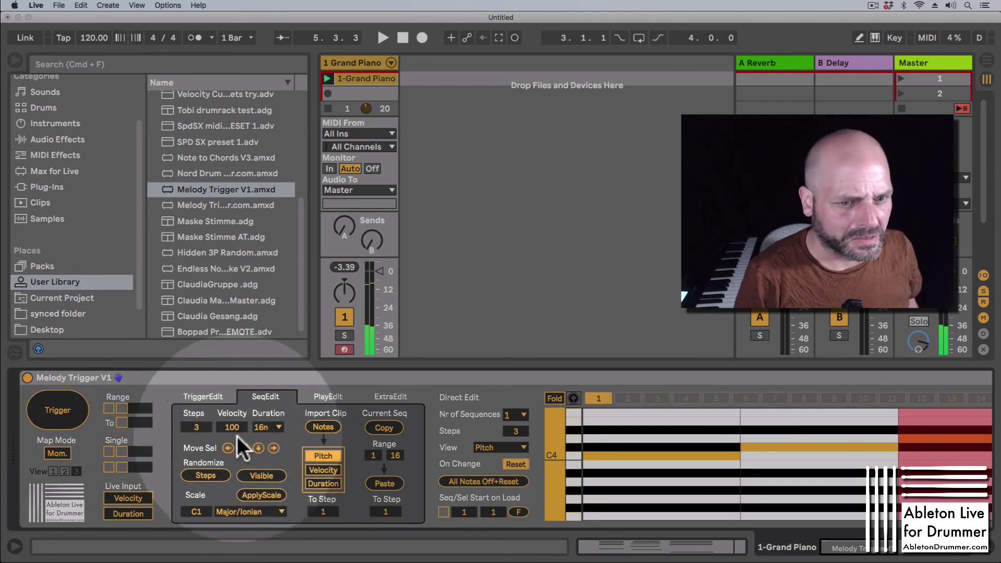
left_click_drag(232, 427, 231, 436)
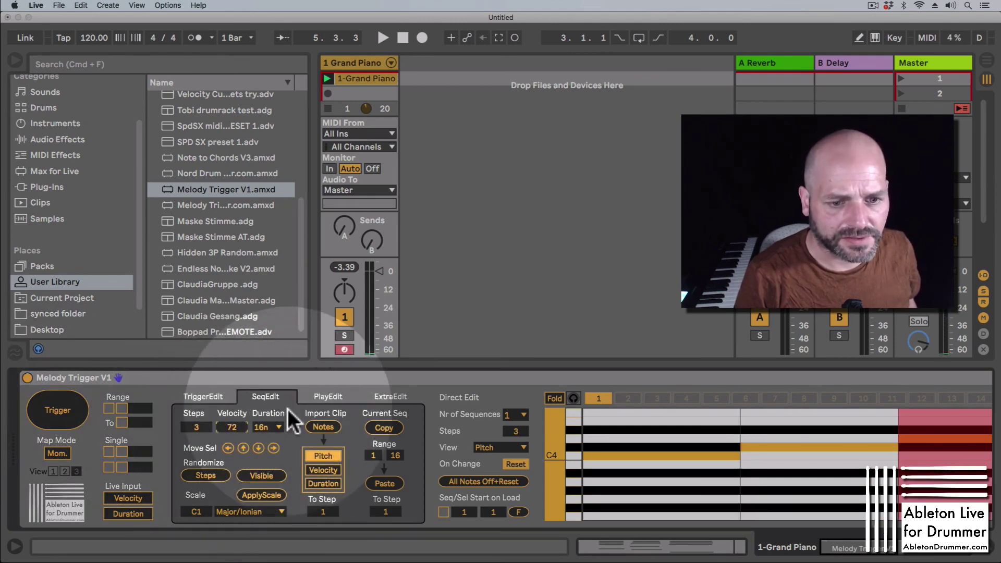
left_click(273, 427)
left_click(268, 438)
Play the longer chords and enable a single trigger note set to G1
left_click(71, 408)
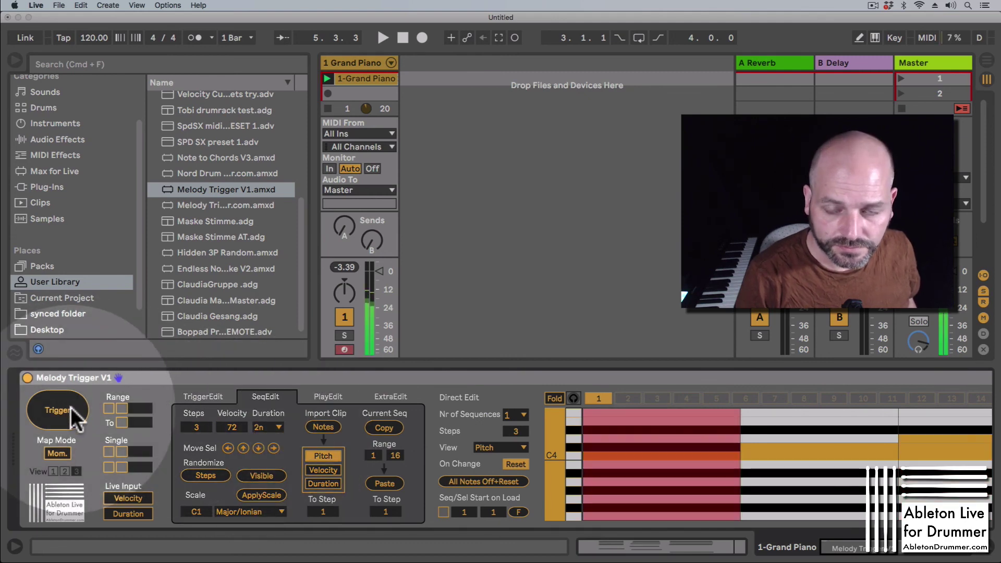
left_click(71, 407)
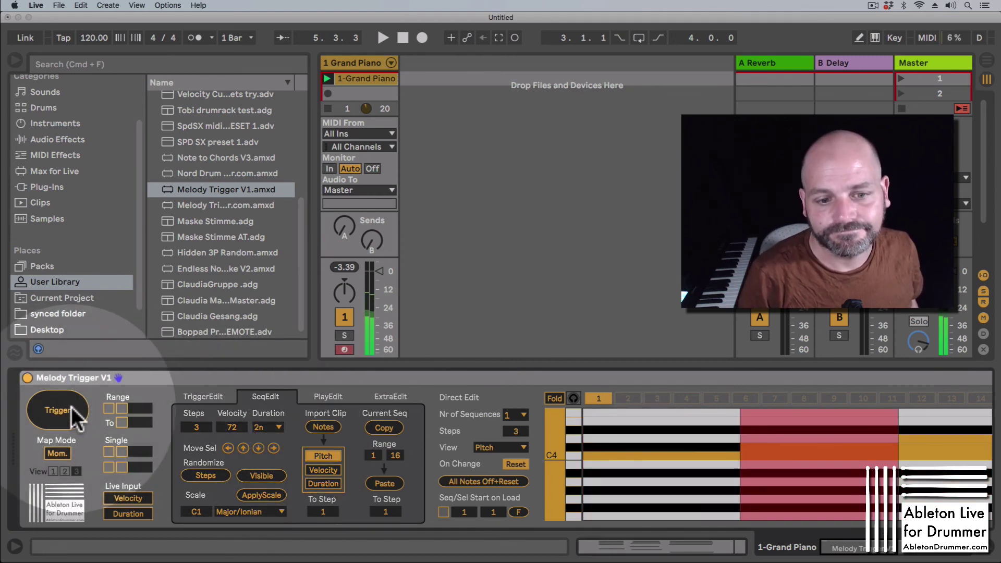
left_click(71, 407)
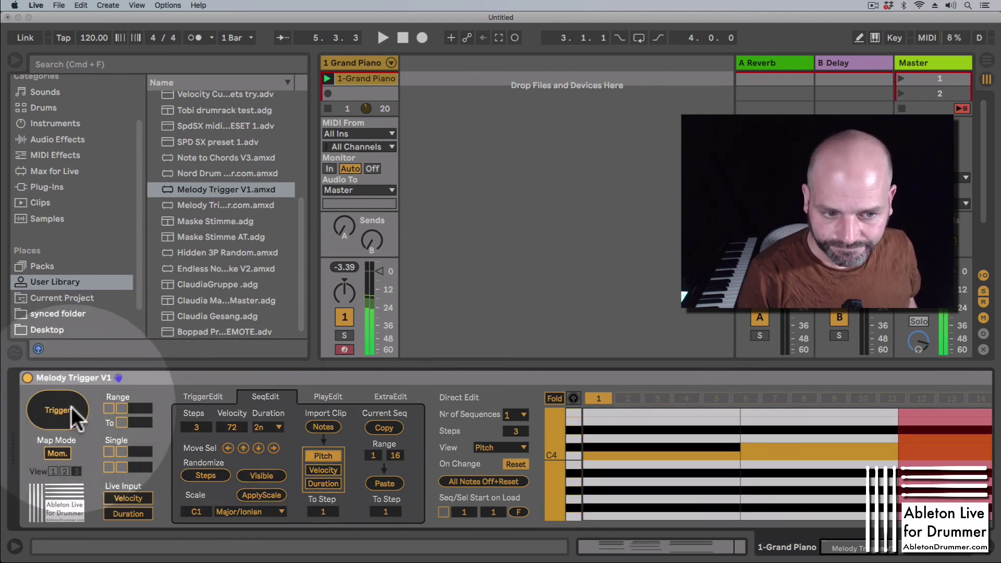
left_click(109, 451)
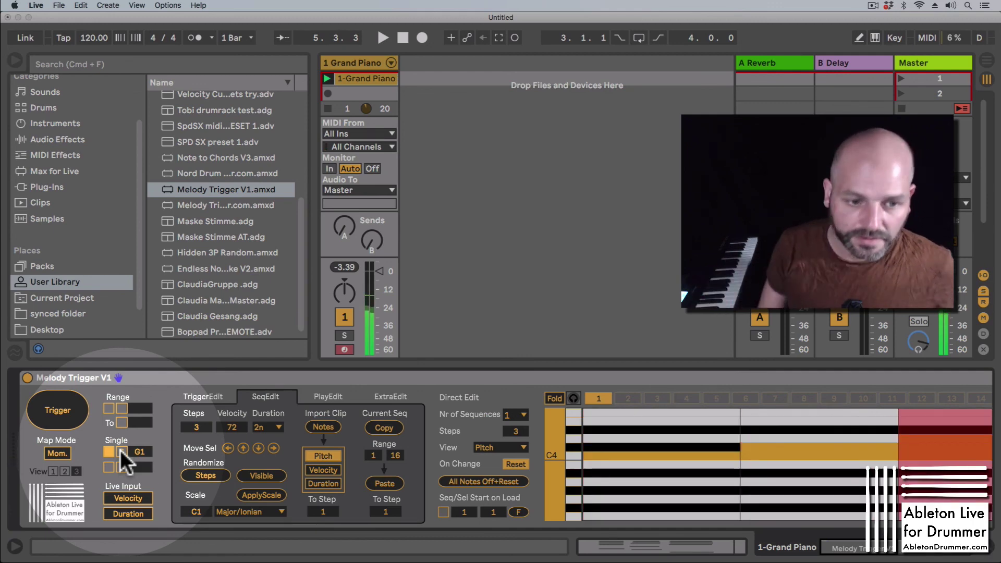
On the TriggerEdit page, try Reverse and Random, toggling Random's trigger note on and off
left_click(214, 395)
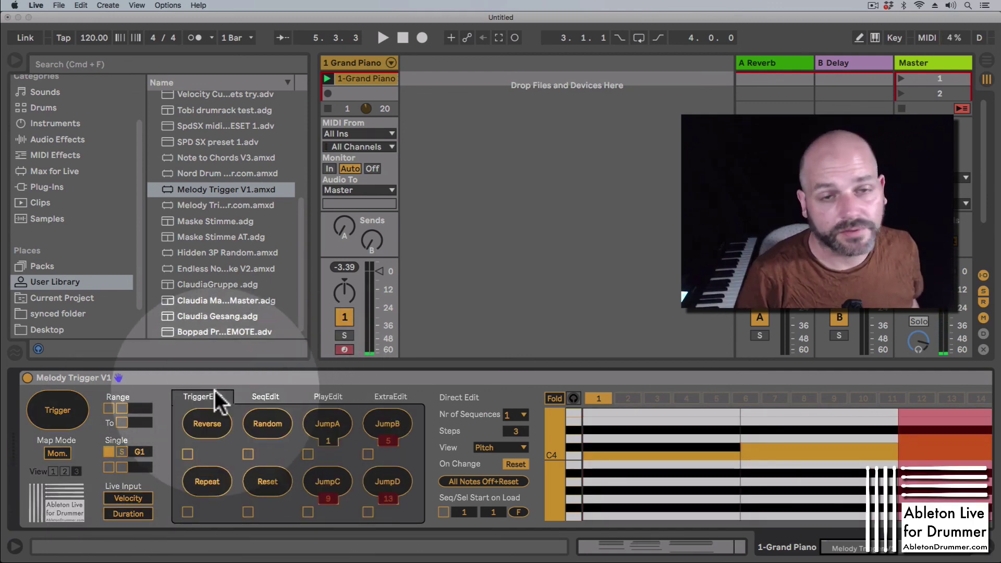
left_click(228, 417)
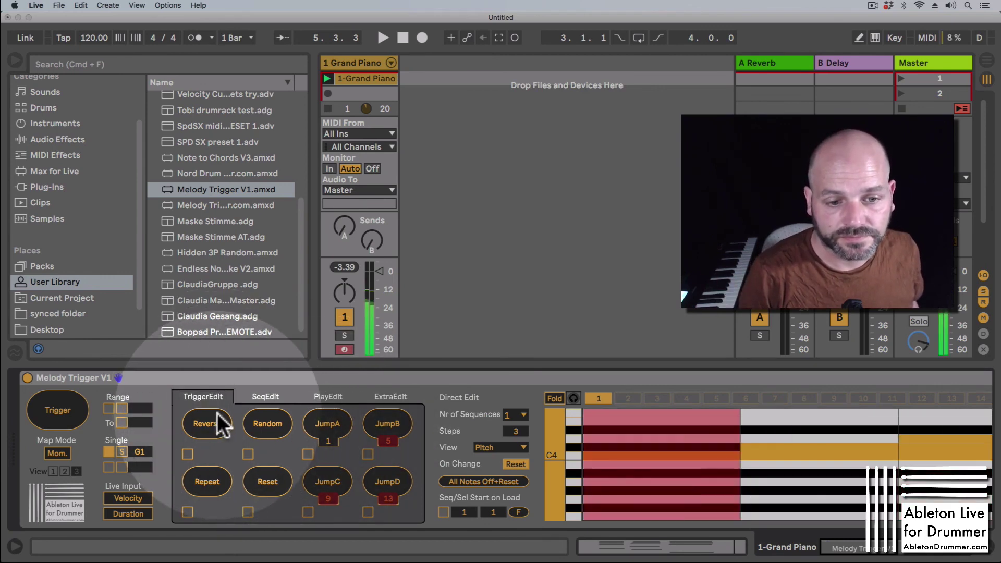
left_click(268, 424)
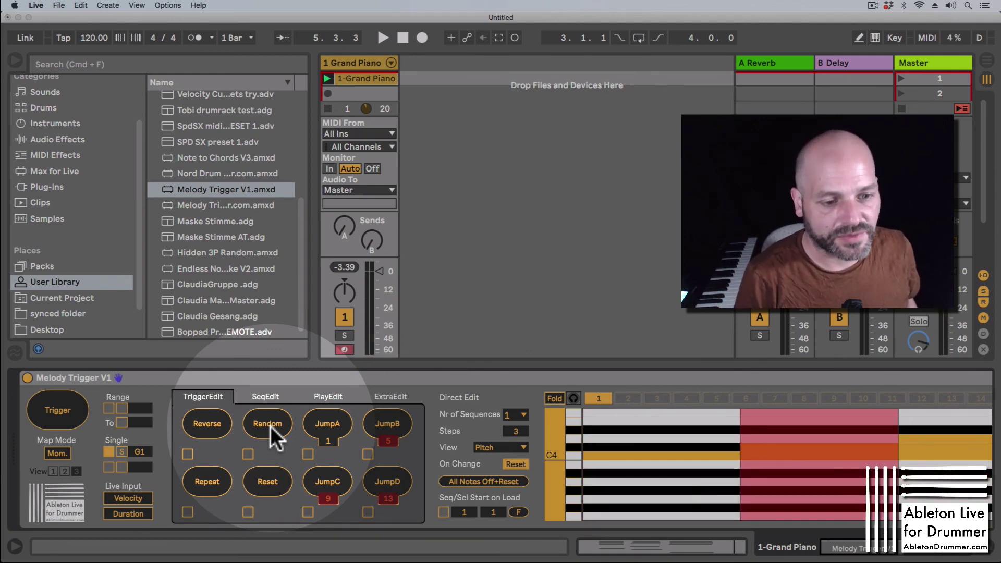
left_click(248, 454)
left_click(248, 454)
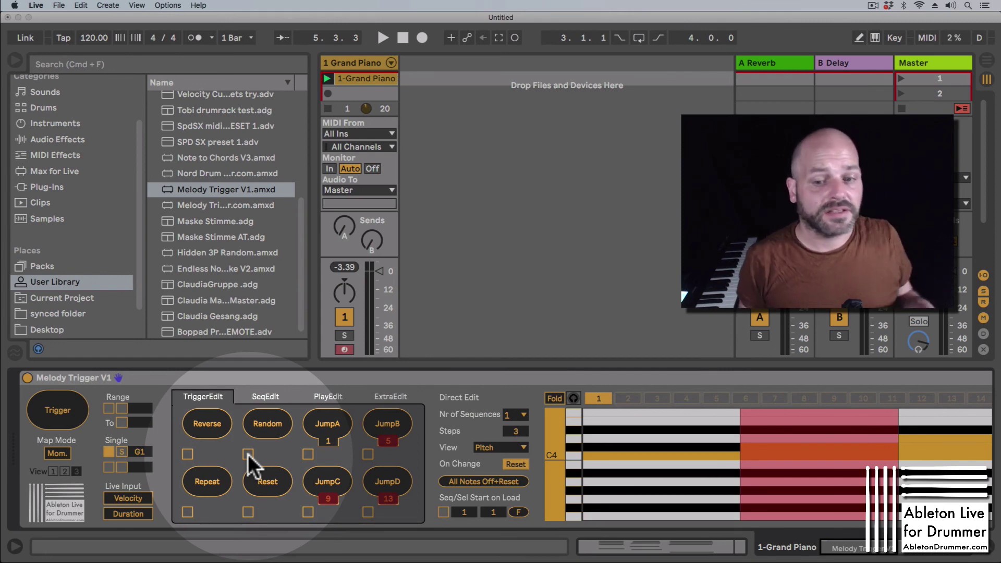
left_click(287, 376)
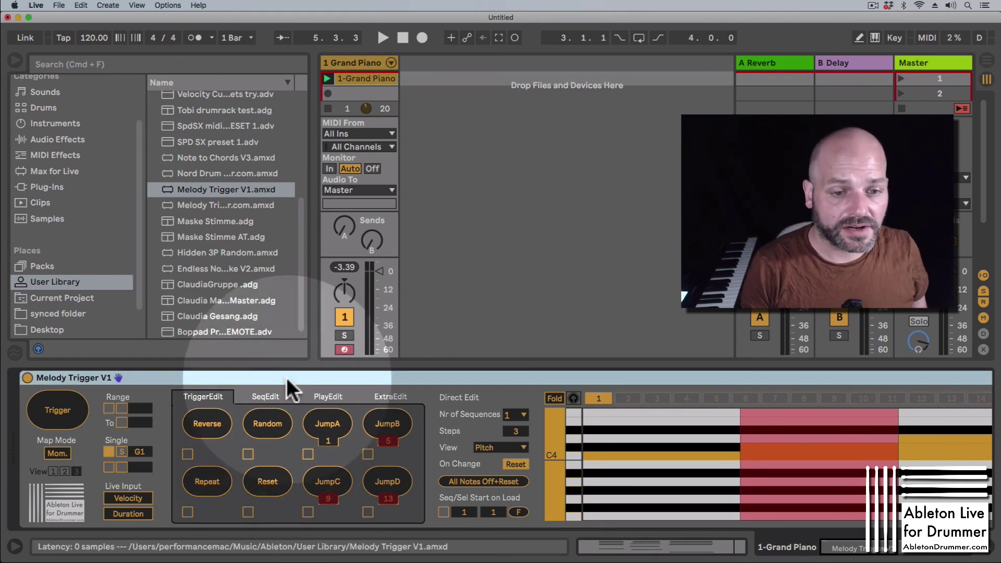
Fold Melody Trigger V1 to a narrow strip and select Note to Chords V3
double_click(287, 378)
left_click(286, 377)
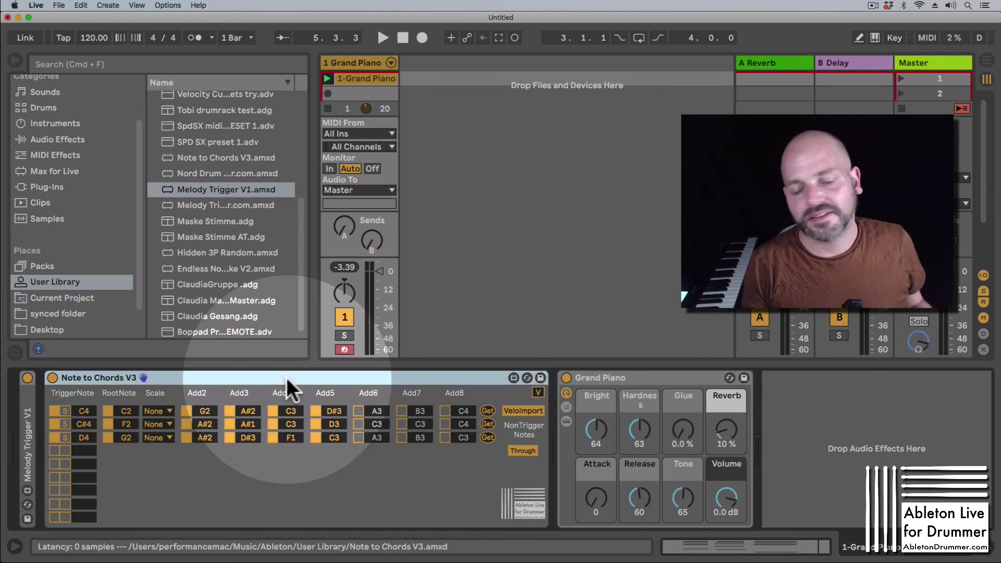